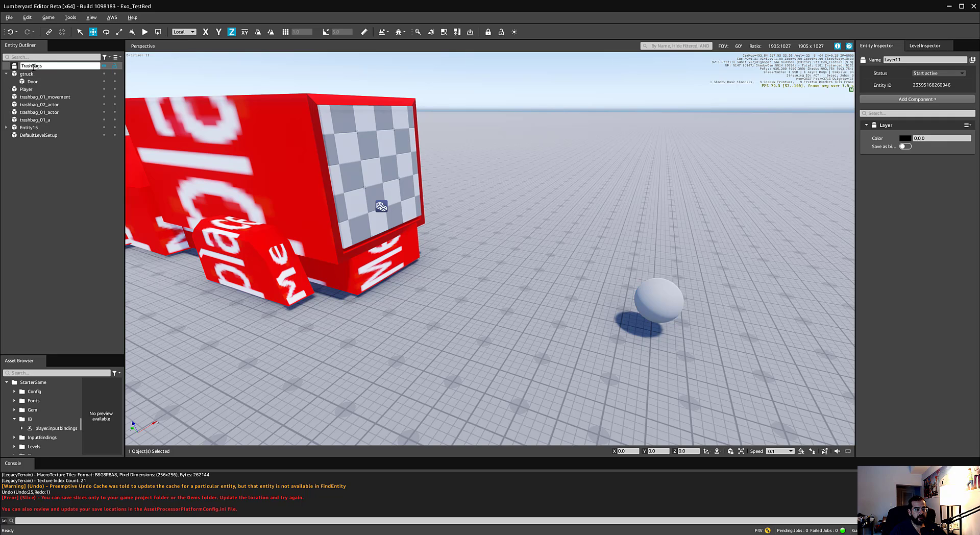
# Name the new layer TrashBags and set its color to bright green (8,255,37)
pyautogui.press('Return')
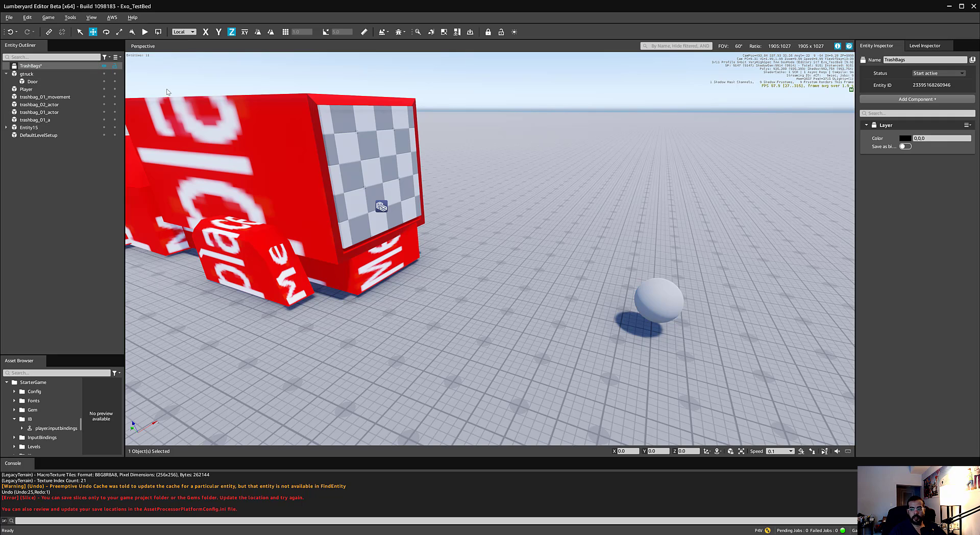
pyautogui.click(905, 139)
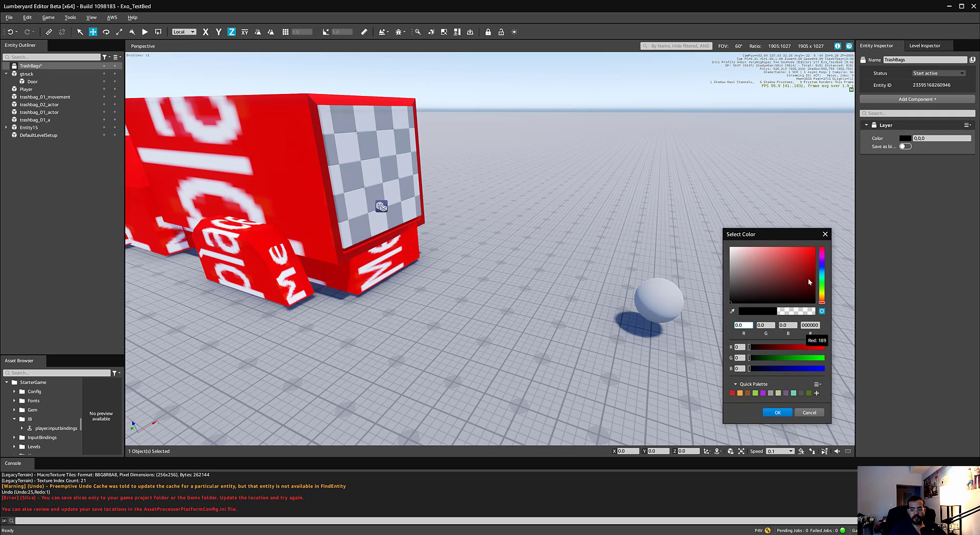
pyautogui.click(822, 283)
pyautogui.click(805, 264)
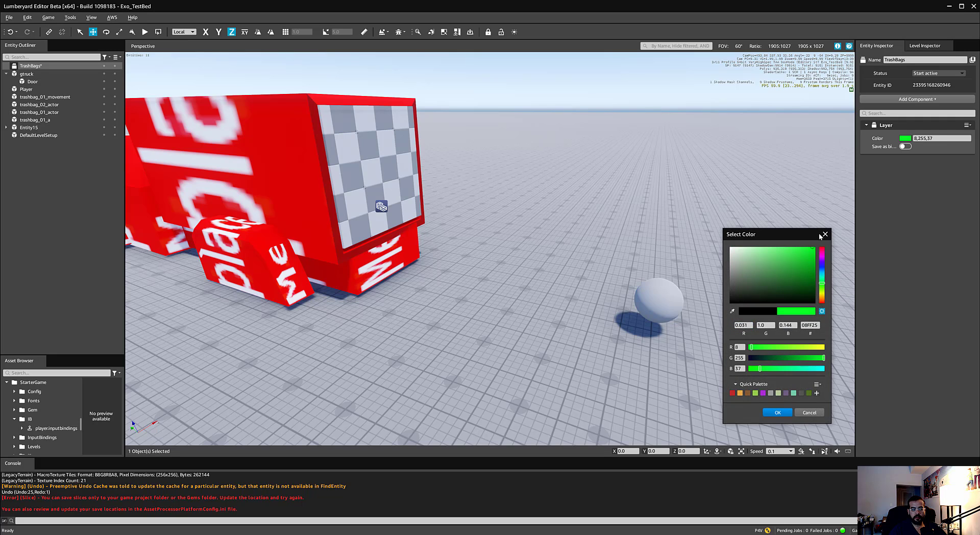
pyautogui.click(777, 413)
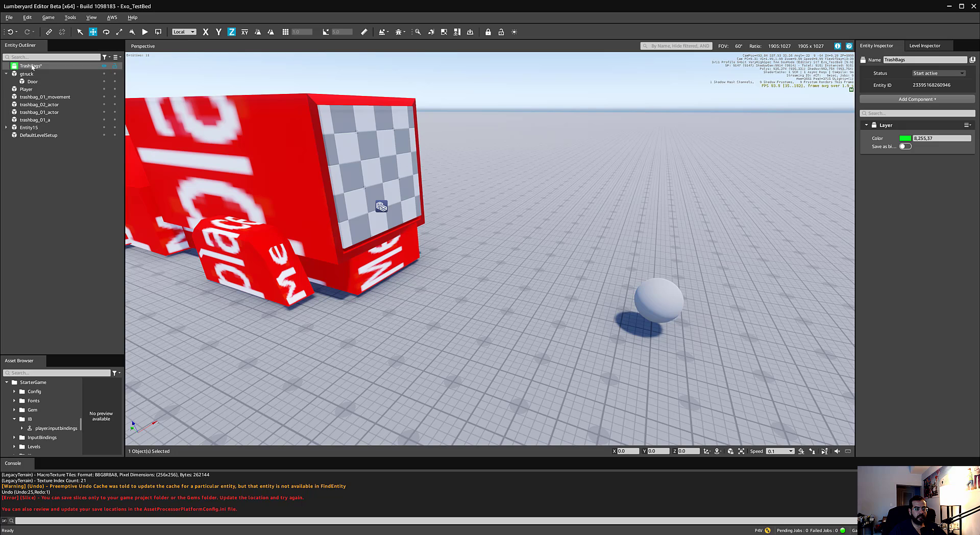
# Move trashbag_01_movement, trashbag_02_actor, trashbag_01_actor and trashbag_01_a into the TrashBags layer
pyautogui.click(42, 97)
pyautogui.keyDown('shift'); pyautogui.click(55, 120); pyautogui.keyUp('shift')
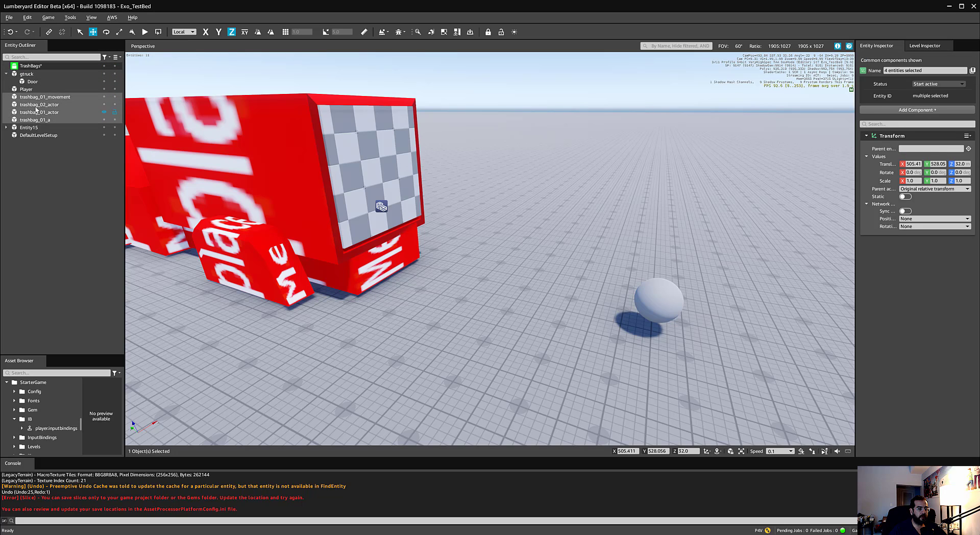
pyautogui.moveTo(36, 108); pyautogui.dragTo(30, 66)
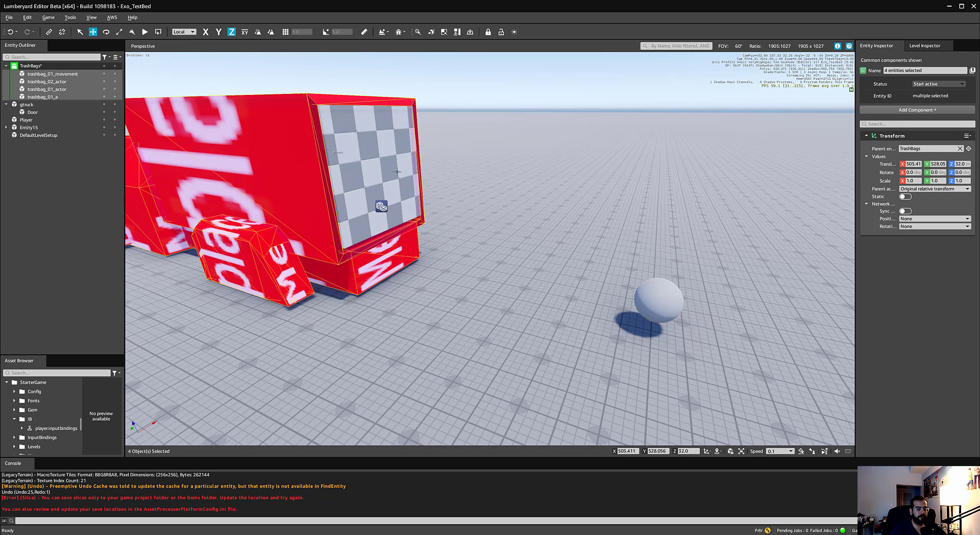
# Test the TrashBags layer's visibility by hiding its trash bags and showing them again
pyautogui.keyDown('alt'); pyautogui.moveTo(448, 198); pyautogui.dragTo(724, 220, button='middle'); pyautogui.keyUp('alt')
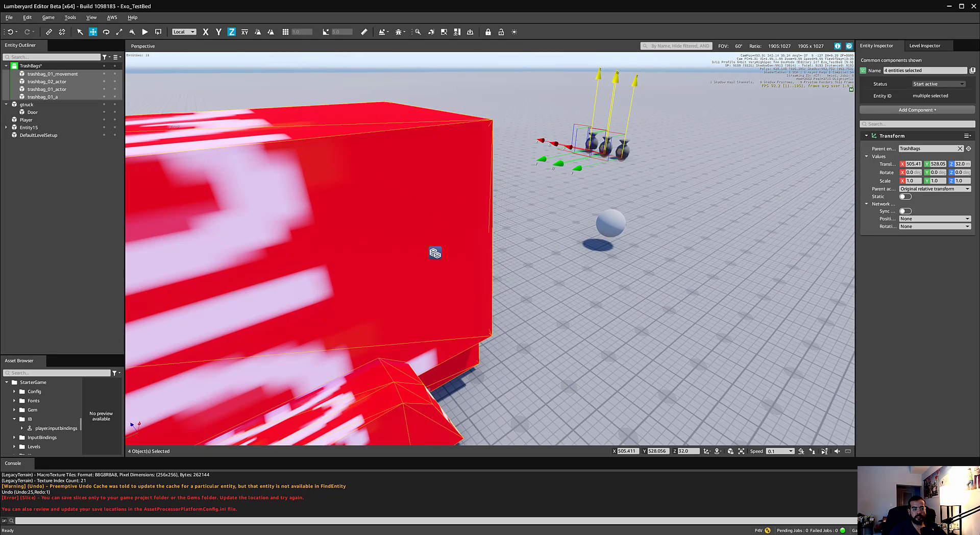
pyautogui.click(104, 66)
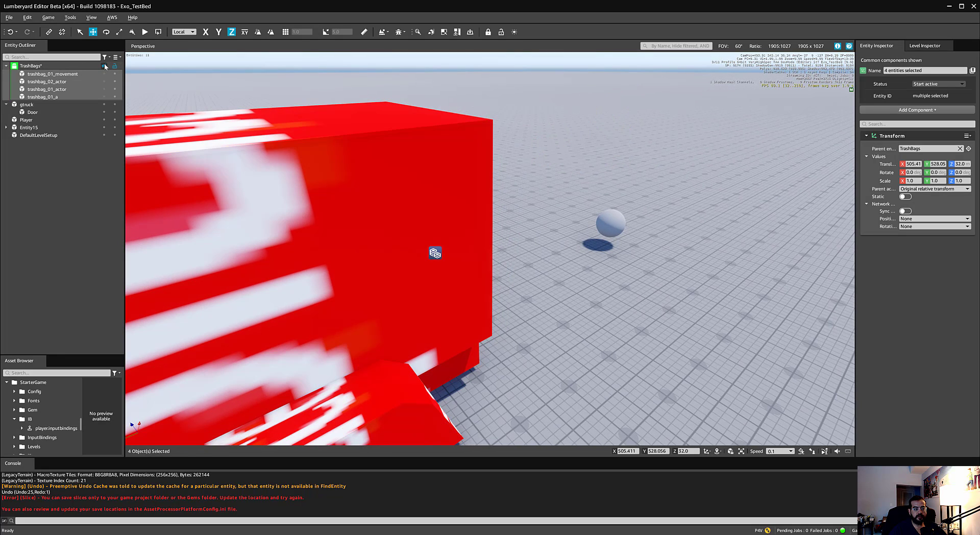
pyautogui.click(104, 66)
# Collapse the TrashBags layer and the gtruck entity in the outliner, and save the level
pyautogui.click(6, 66)
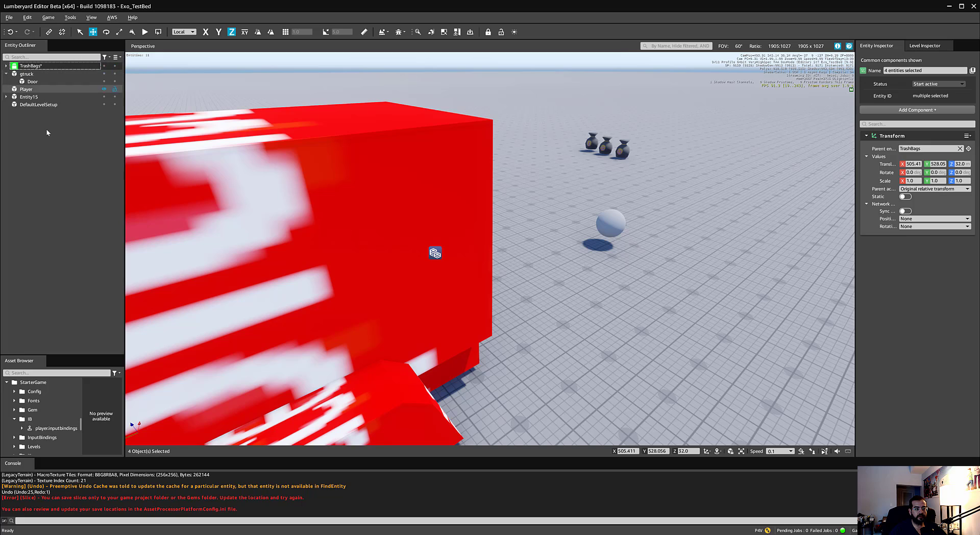
pyautogui.click(46, 133)
pyautogui.click(6, 74)
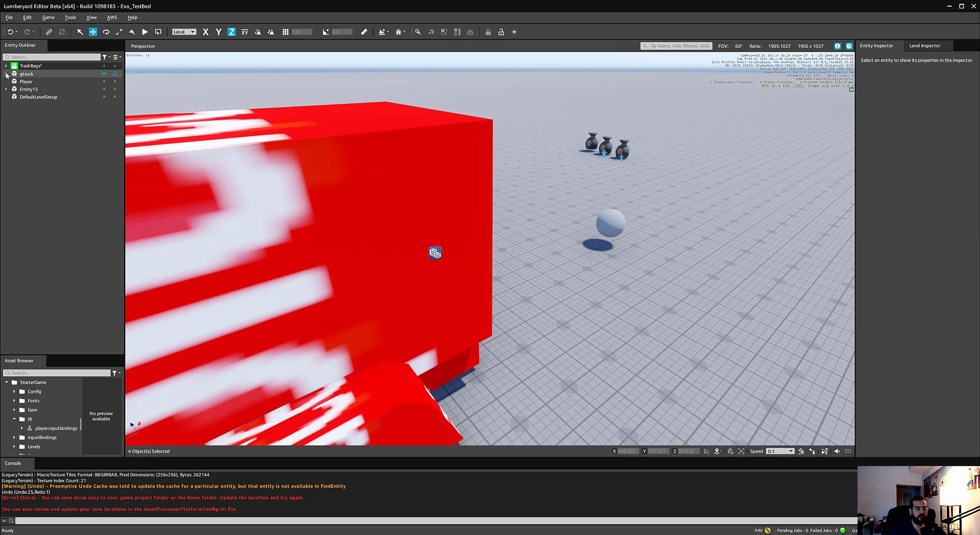
pyautogui.click(28, 75)
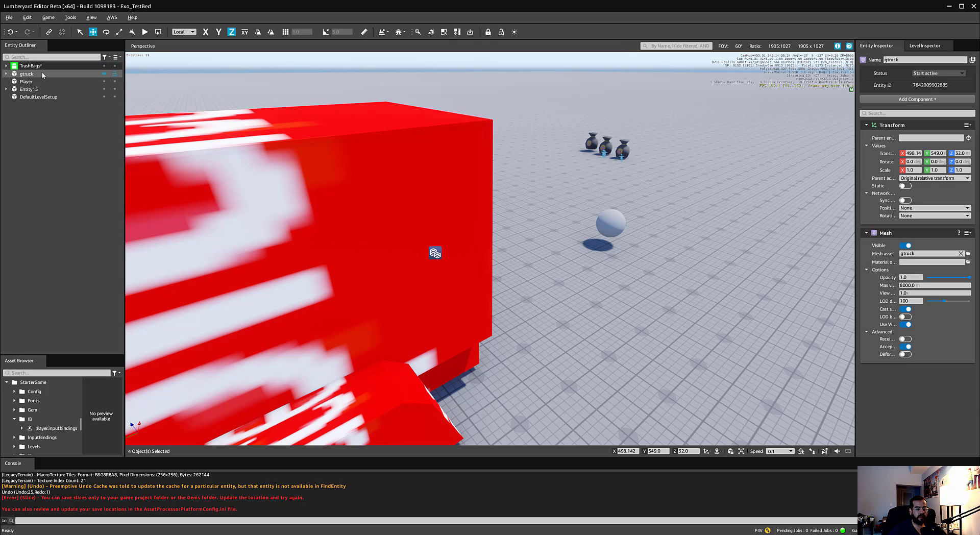
pyautogui.hotkey('ctrl', 's')
pyautogui.moveTo(605, 134); pyautogui.dragTo(606, 83, button='middle')
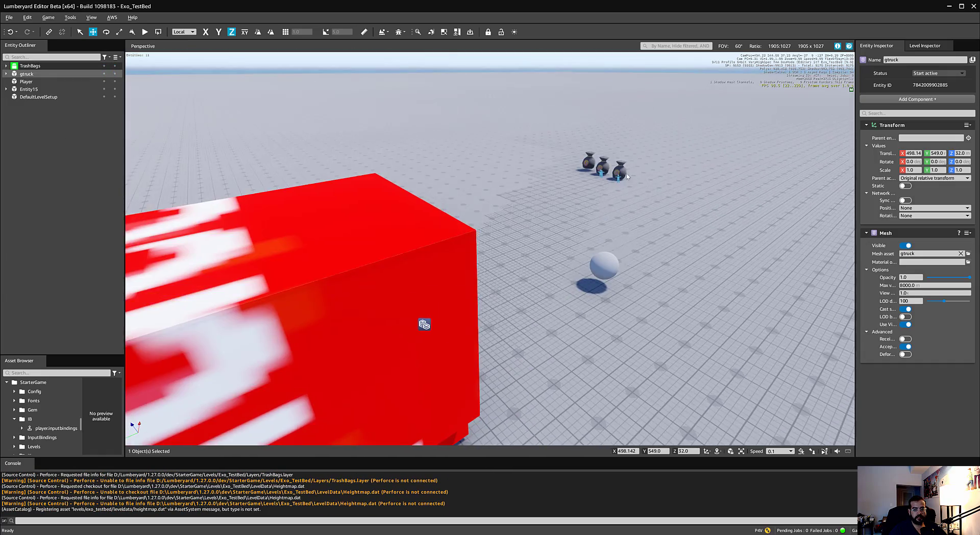
pyautogui.moveTo(606, 83); pyautogui.dragTo(534, 101, button='right')
pyautogui.keyDown('alt'); pyautogui.moveTo(534, 101); pyautogui.dragTo(463, 68, button='middle'); pyautogui.keyUp('alt')
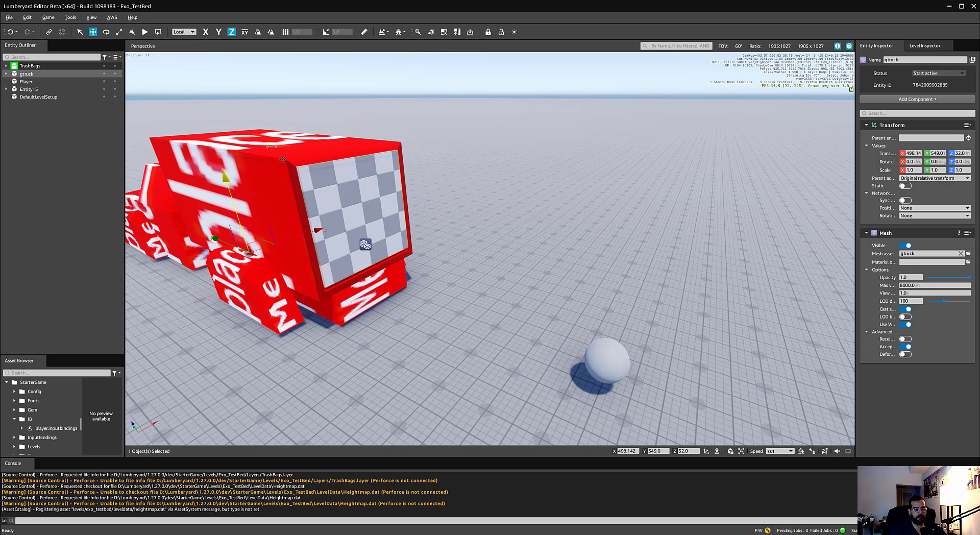
pyautogui.moveTo(283, 160); pyautogui.dragTo(344, 124, button='middle')
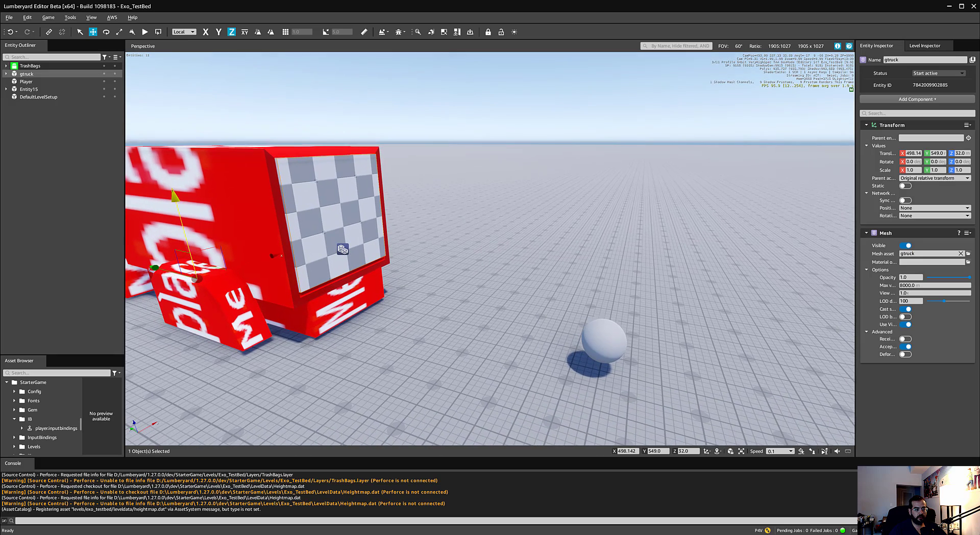
pyautogui.keyDown('alt'); pyautogui.moveTo(318, 217); pyautogui.dragTo(318, 227, button='middle'); pyautogui.keyUp('alt')
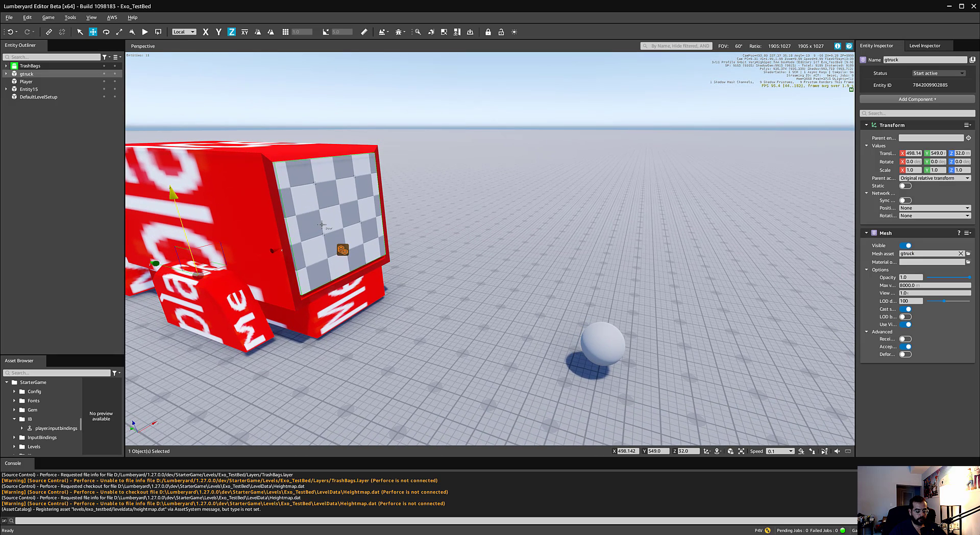
# Clear the selection and create a new top-level layer named Models
pyautogui.press('Escape')
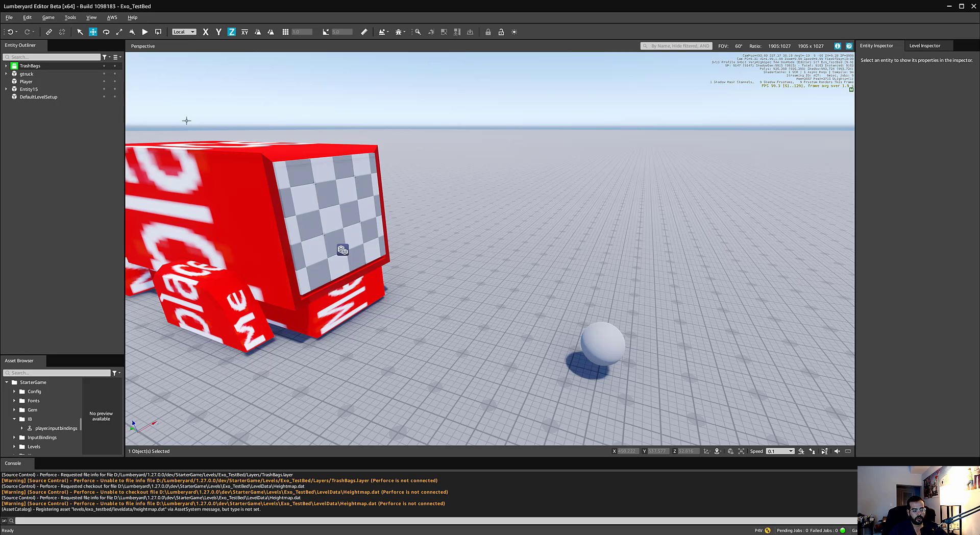
pyautogui.rightClick(43, 127)
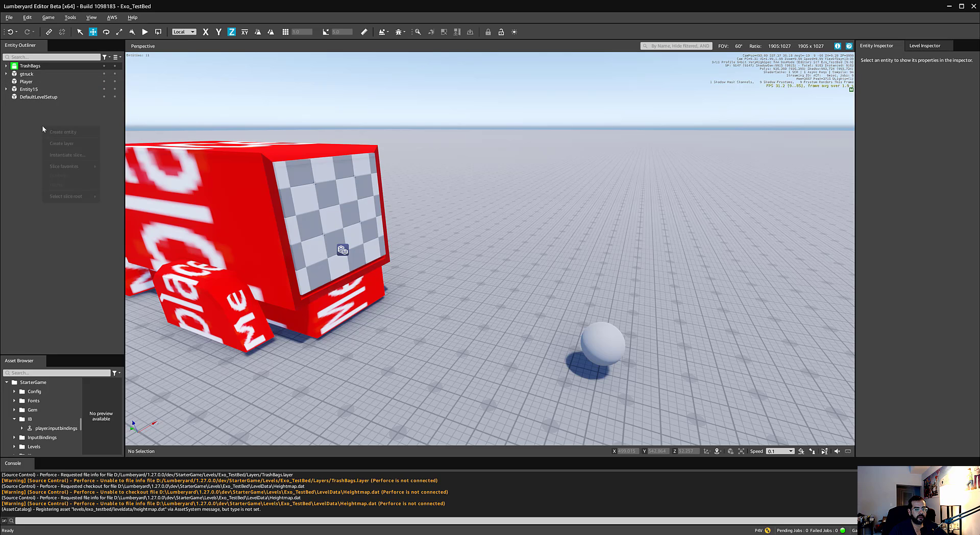
pyautogui.moveTo(84, 165)
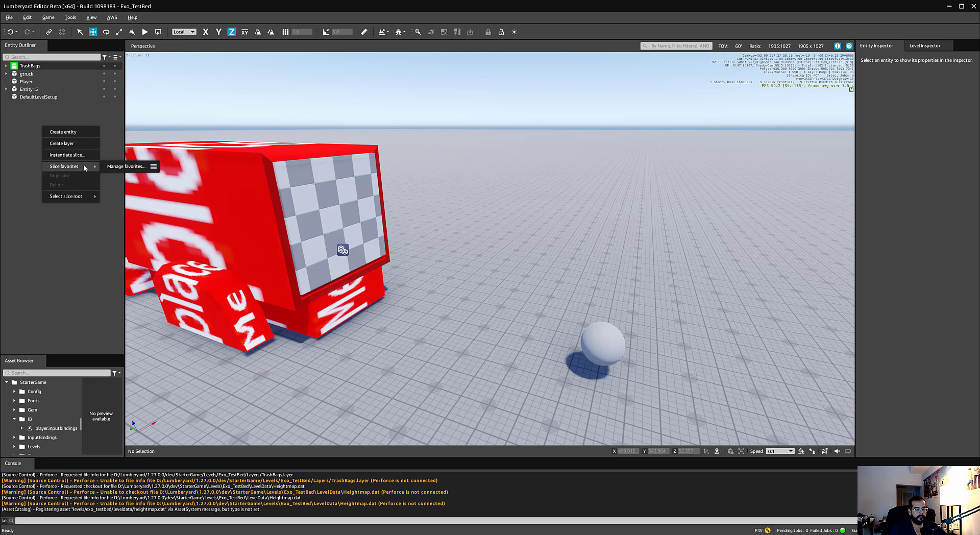
pyautogui.click(77, 143)
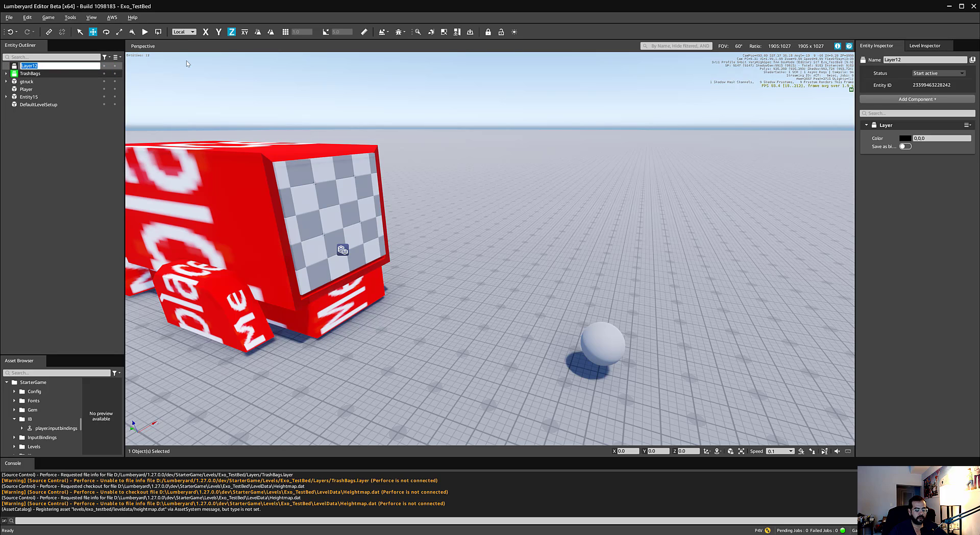
pyautogui.write('M')
pyautogui.write('Models')
pyautogui.press('Return')
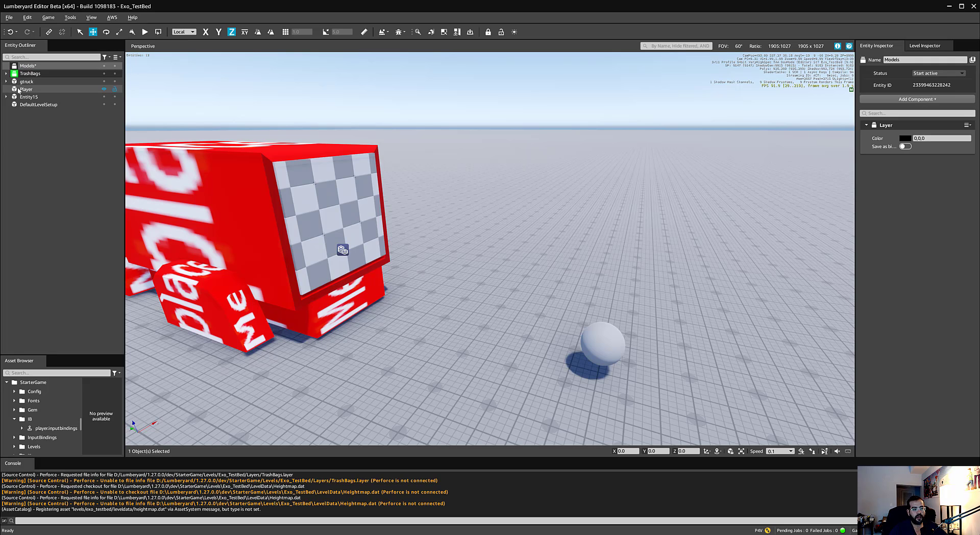
# Assign the TrashBags layer to the Models layer and save the level
pyautogui.rightClick(48, 73)
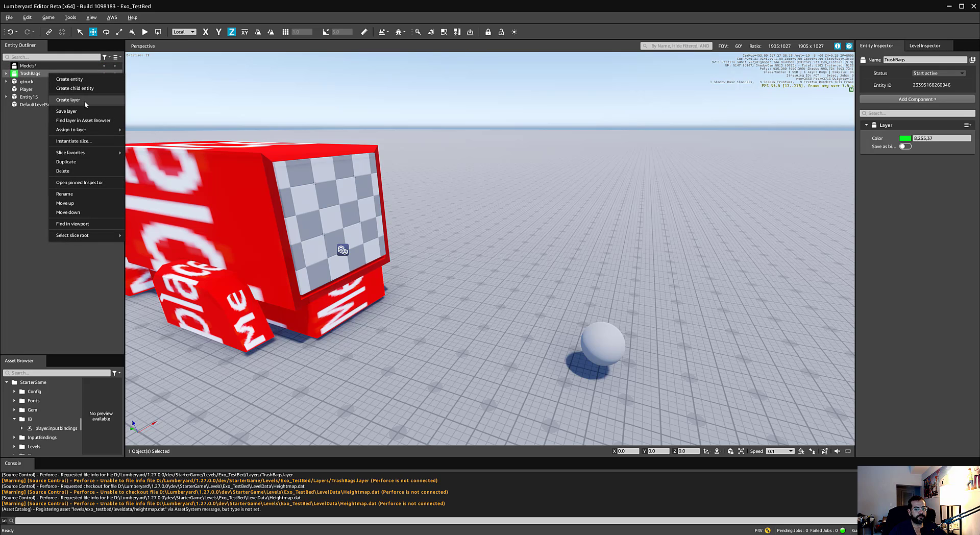
pyautogui.moveTo(107, 130)
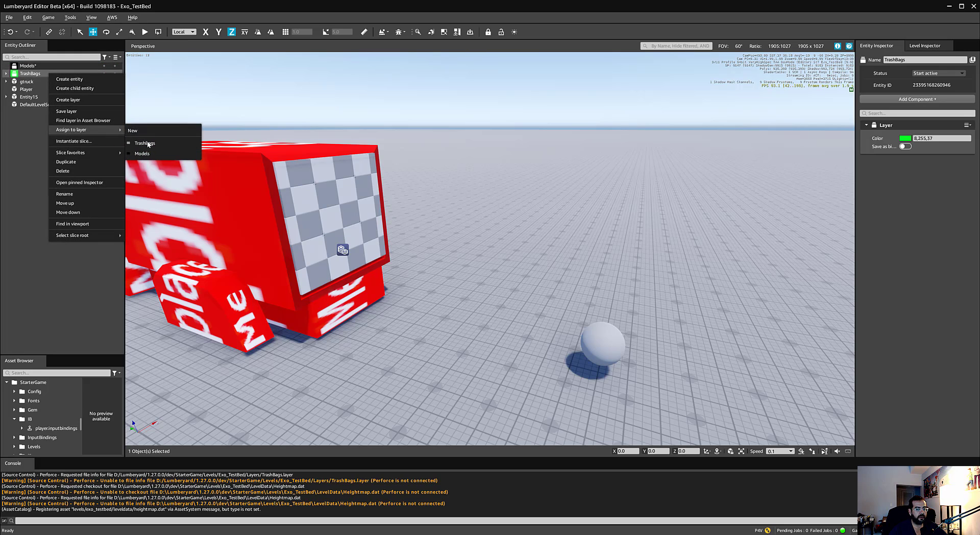
pyautogui.click(143, 154)
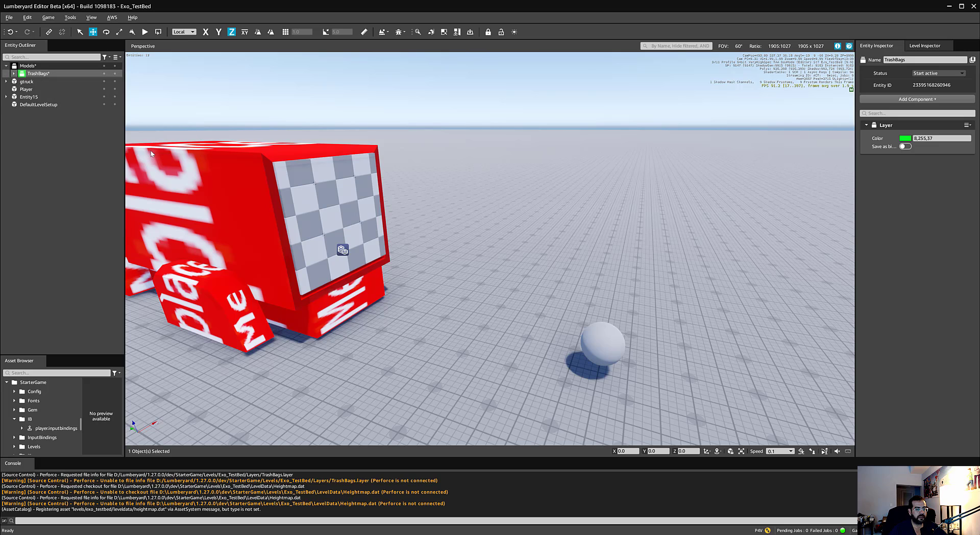
pyautogui.click(41, 66)
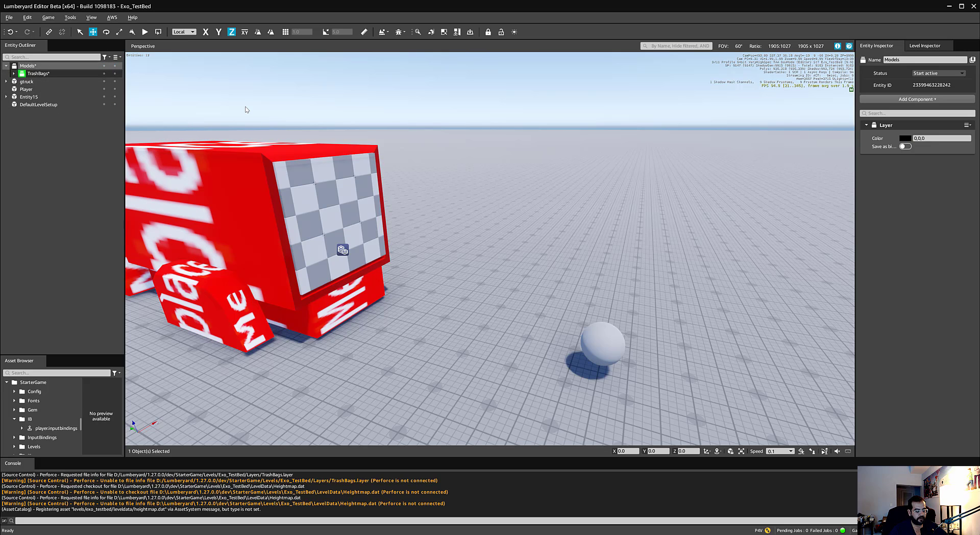
pyautogui.hotkey('ctrl', 's')
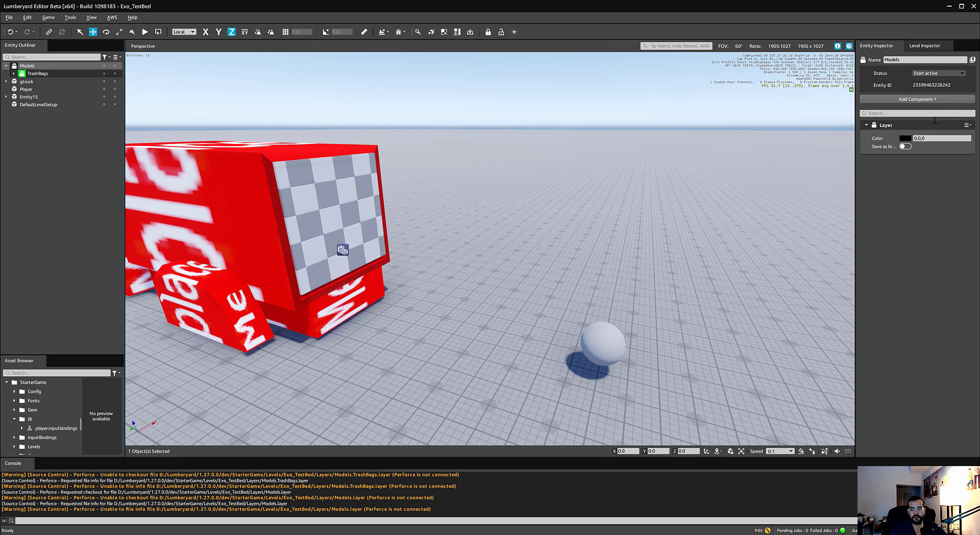
# Set the Models layer's color to light blue (73,149,255) and deselect it
pyautogui.click(906, 137)
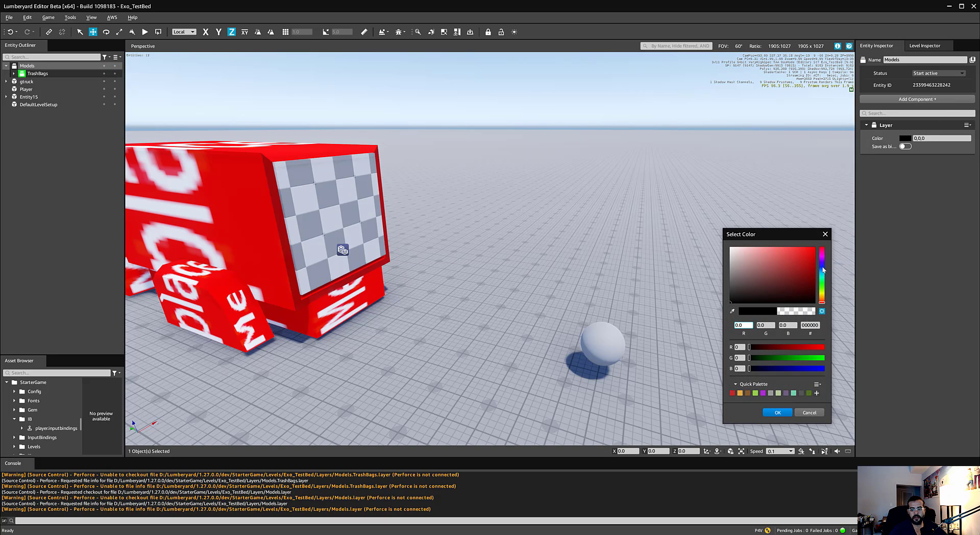
pyautogui.click(793, 255)
pyautogui.moveTo(822, 286); pyautogui.dragTo(822, 269)
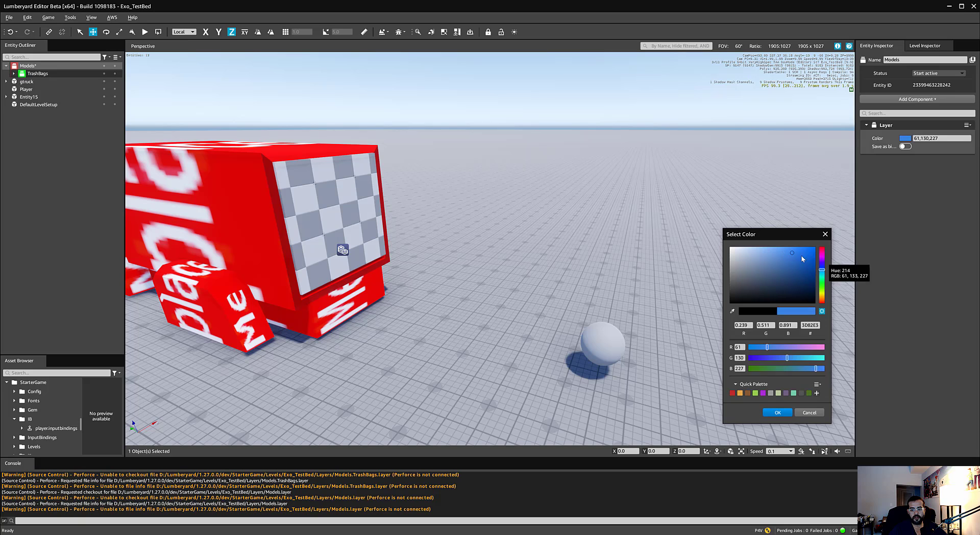
pyautogui.click(788, 249)
pyautogui.click(791, 249)
pyautogui.click(777, 412)
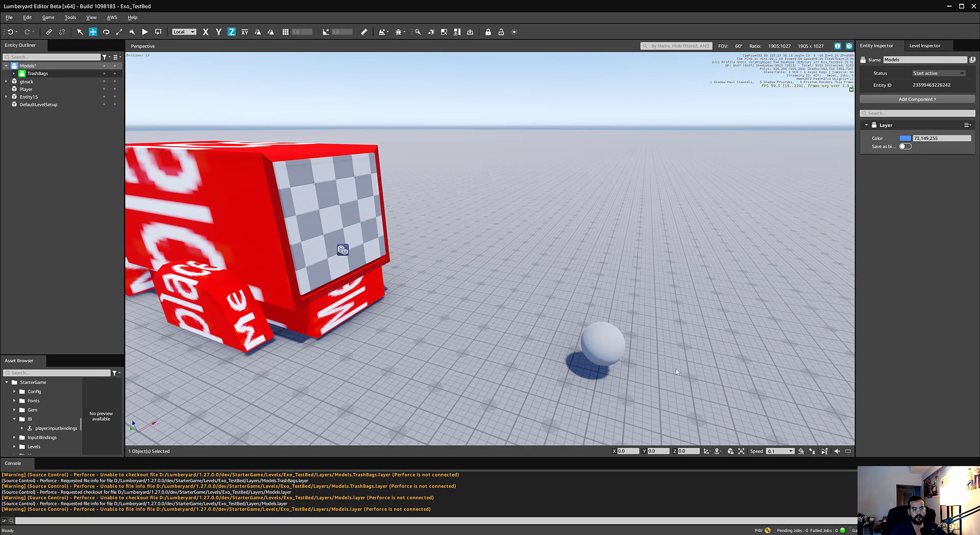
pyautogui.click(79, 163)
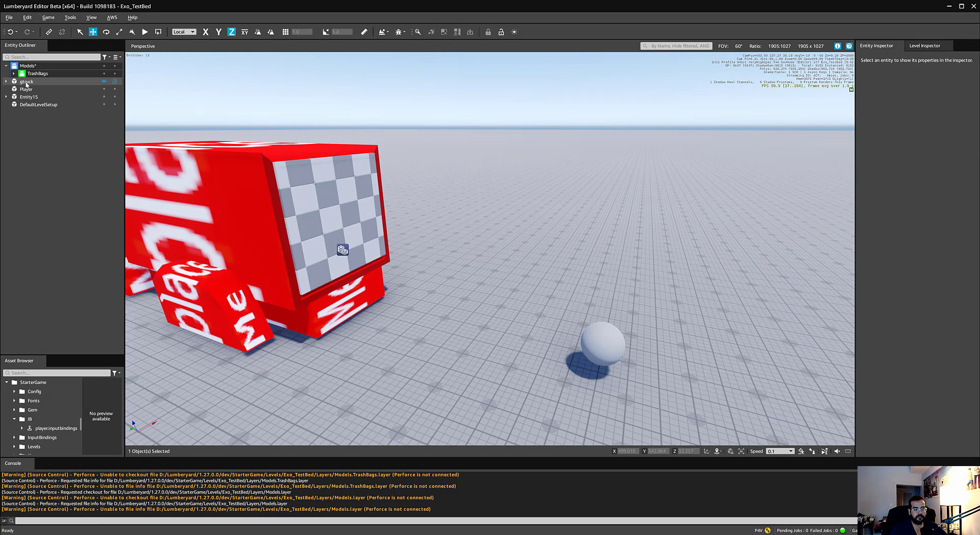
# Check the TrashBags layer nested under Models and collapse the Models layer in the outliner
pyautogui.click(6, 66)
pyautogui.click(7, 66)
pyautogui.click(54, 73)
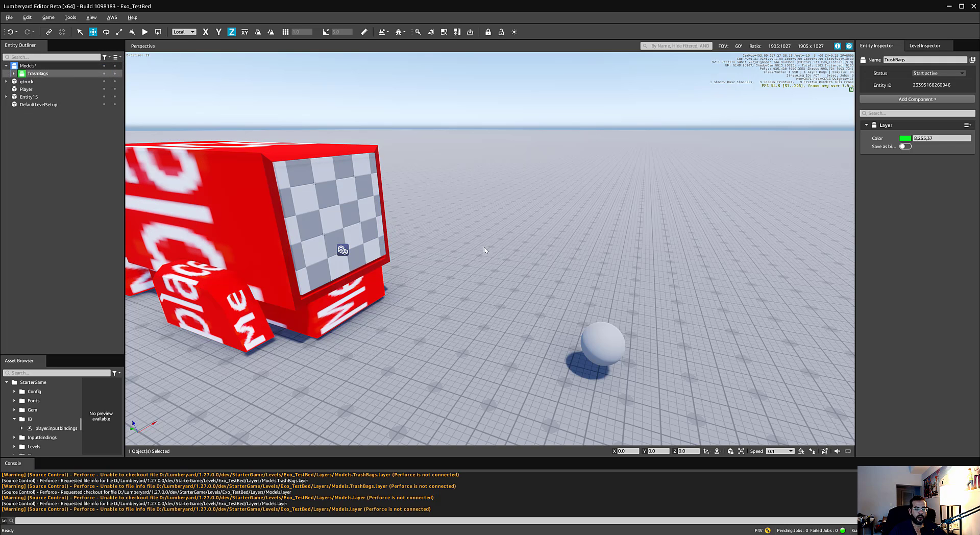
pyautogui.keyDown('alt'); pyautogui.moveTo(453, 203); pyautogui.dragTo(388, 227, button='middle'); pyautogui.keyUp('alt')
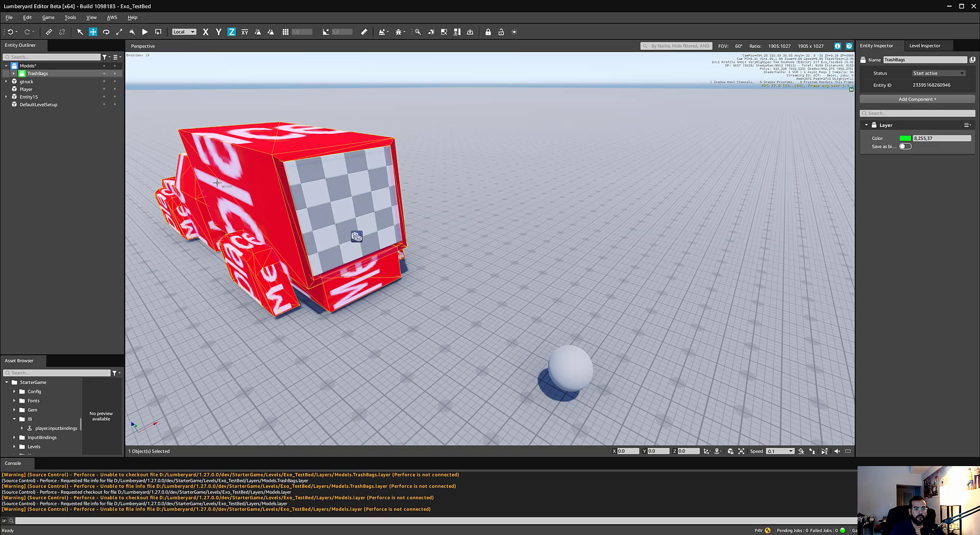
pyautogui.click(7, 66)
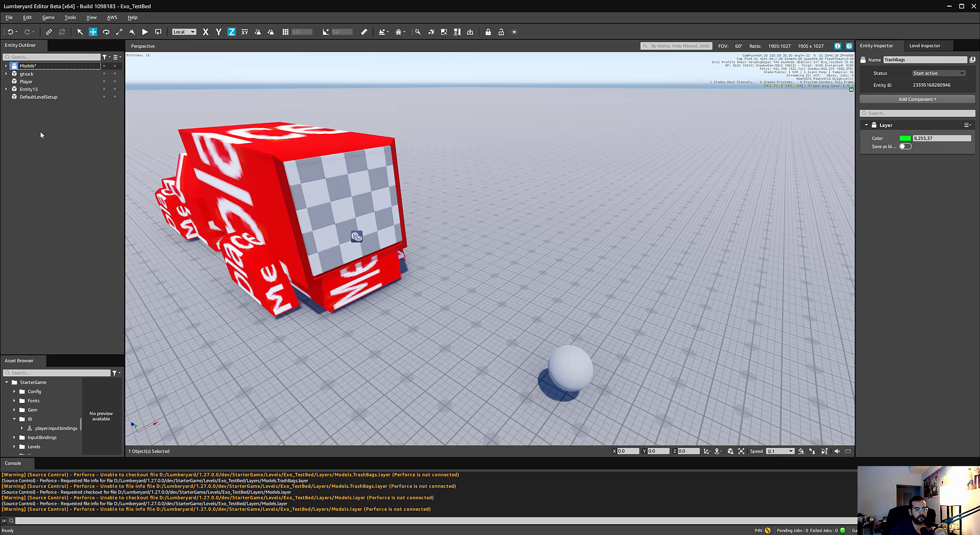
# Review the components of the Player entity, from its transform to its PhysX Collider
pyautogui.click(47, 82)
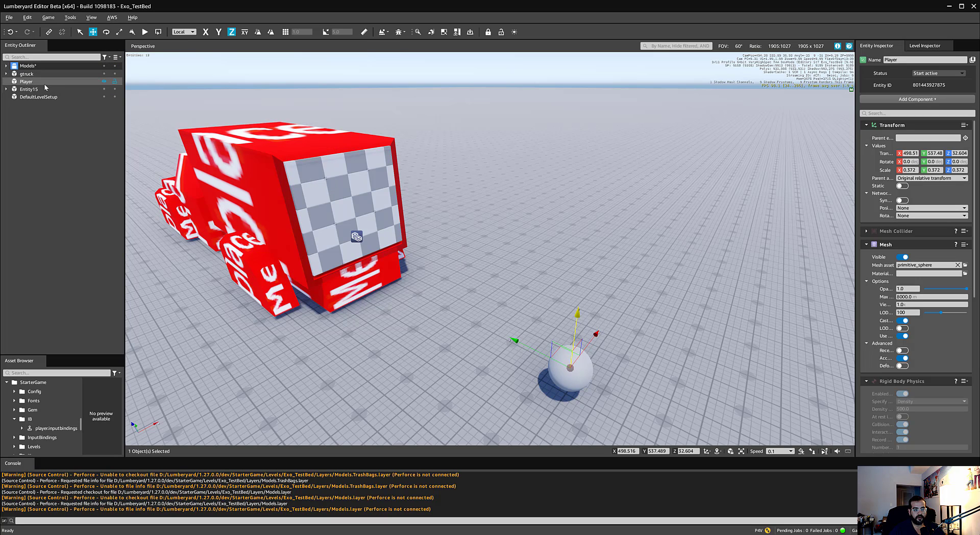
pyautogui.scroll(-5, 951, 258)
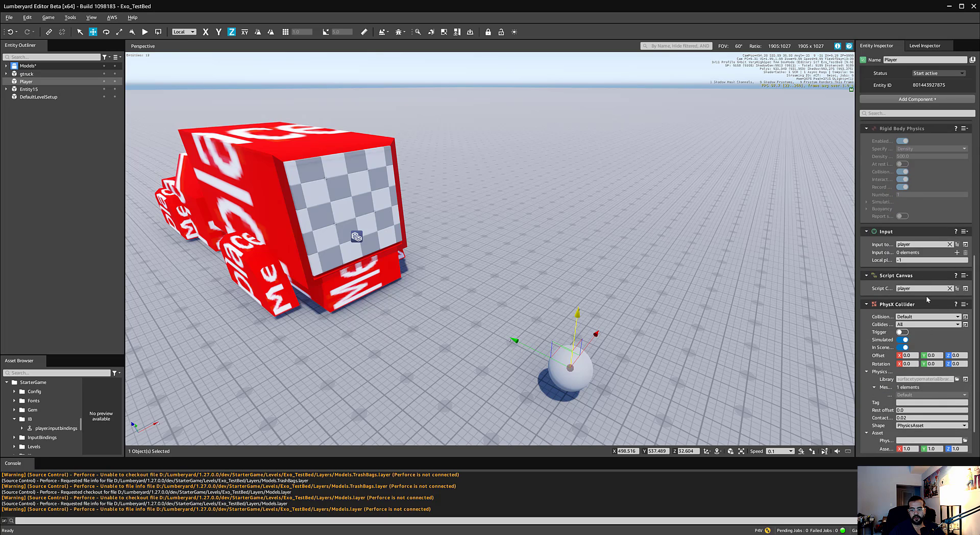
pyautogui.scroll(5, 917, 316)
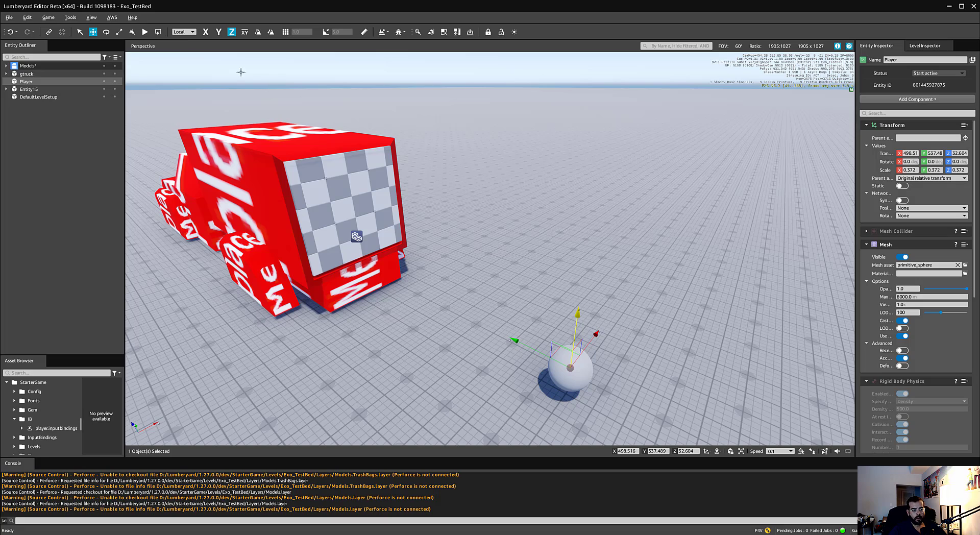
# Start creating a slice from the Player entity and browse to the StarterGame/slices folder as its save location
pyautogui.rightClick(56, 83)
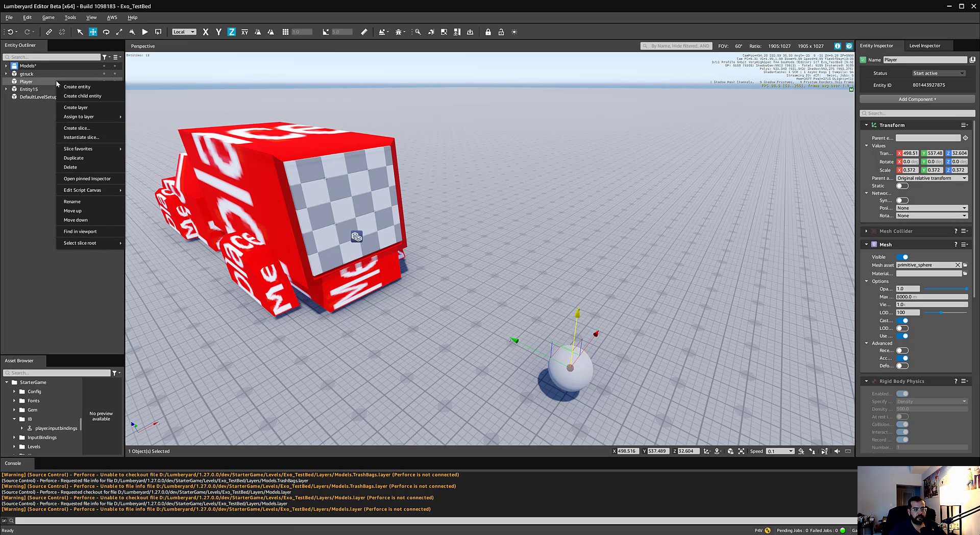
pyautogui.moveTo(96, 152)
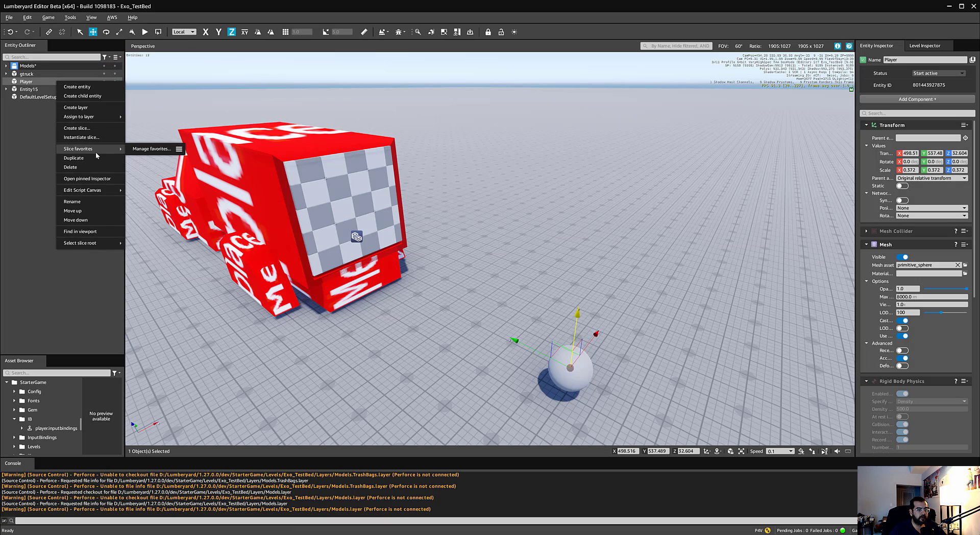
pyautogui.click(97, 128)
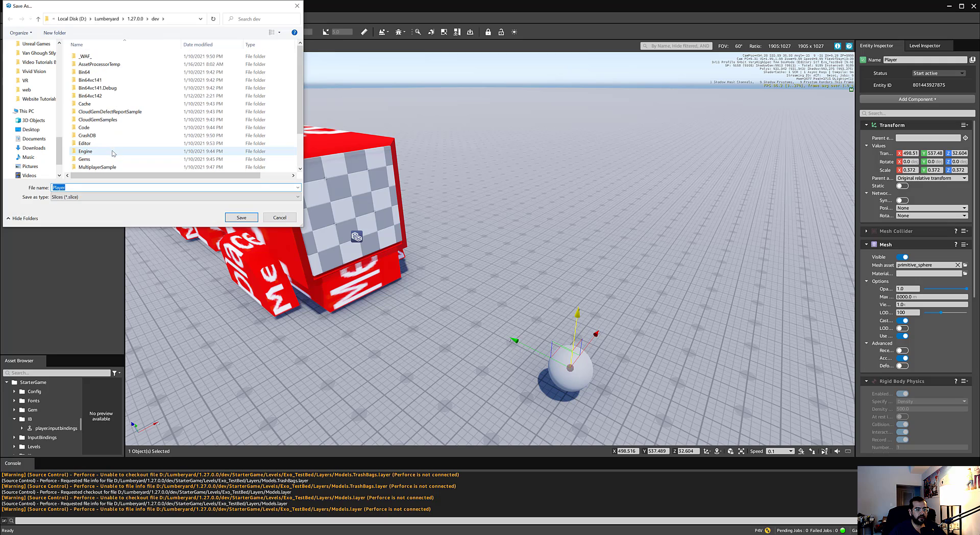
pyautogui.scroll(-3, 115, 150)
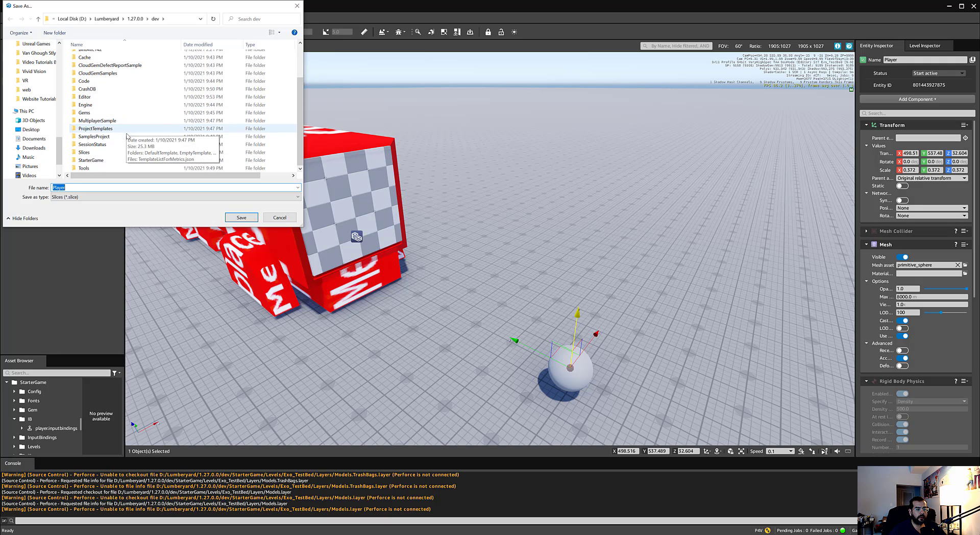
pyautogui.click(112, 161)
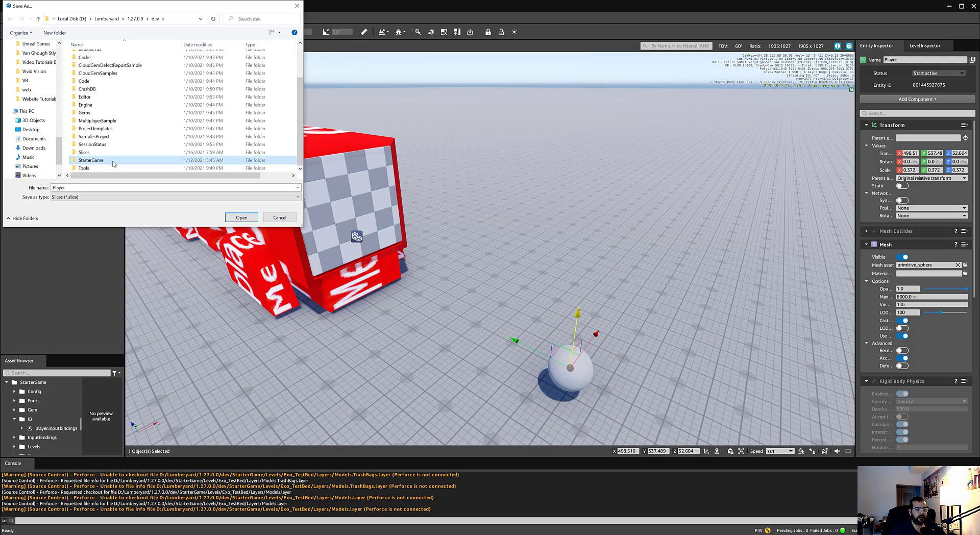
pyautogui.doubleClick(113, 161)
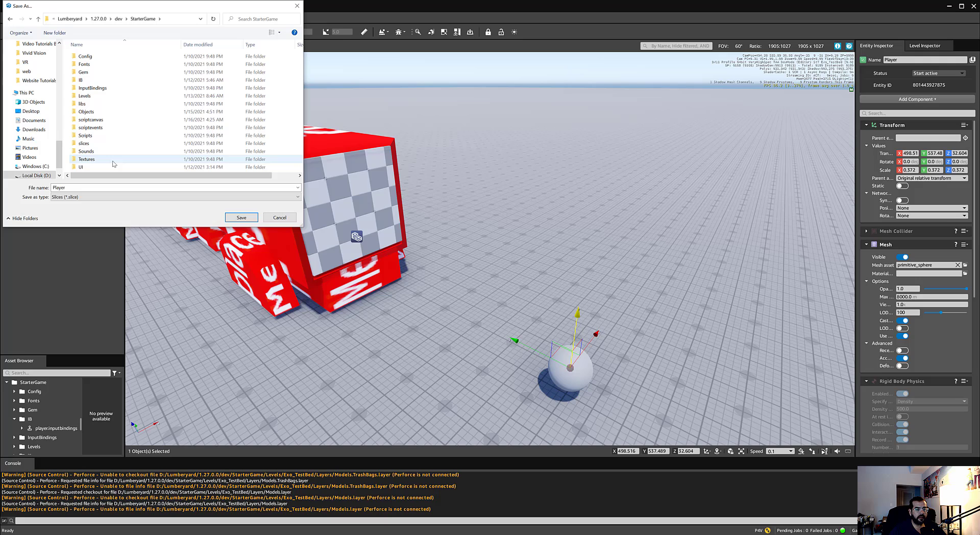
pyautogui.doubleClick(131, 143)
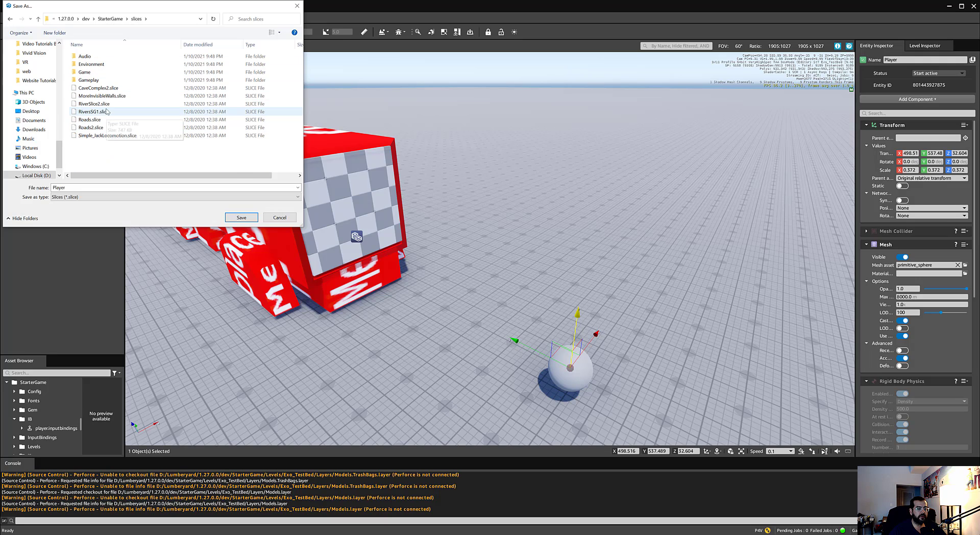
# Create an Exo folder inside slices and save the slice there under the name Player
pyautogui.click(67, 34)
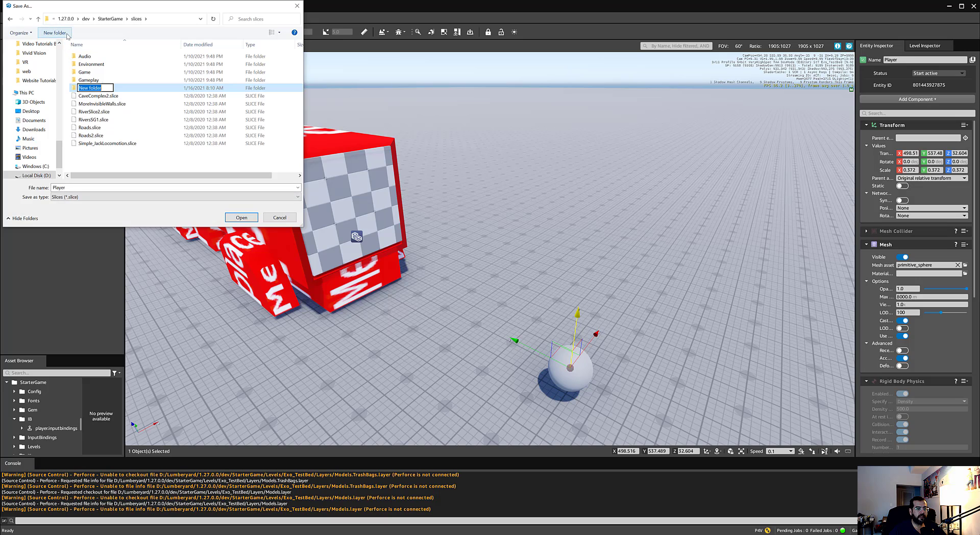
pyautogui.write('A')
pyautogui.write('xo')
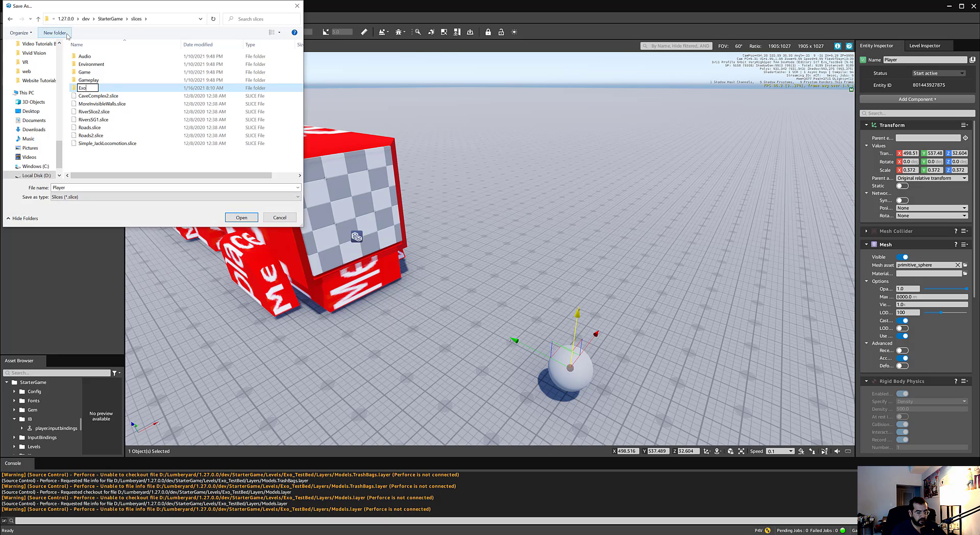
pyautogui.press('Return')
pyautogui.doubleClick(104, 73)
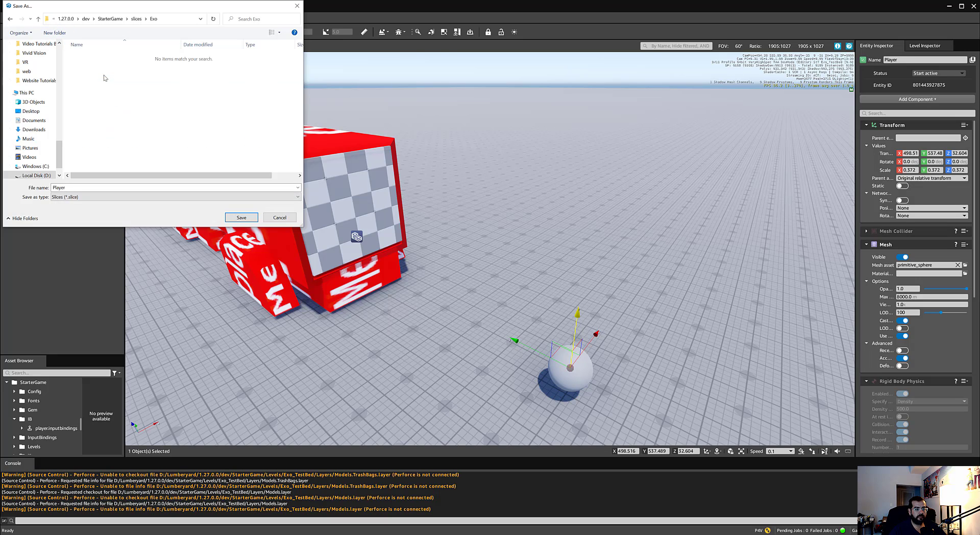
pyautogui.click(241, 217)
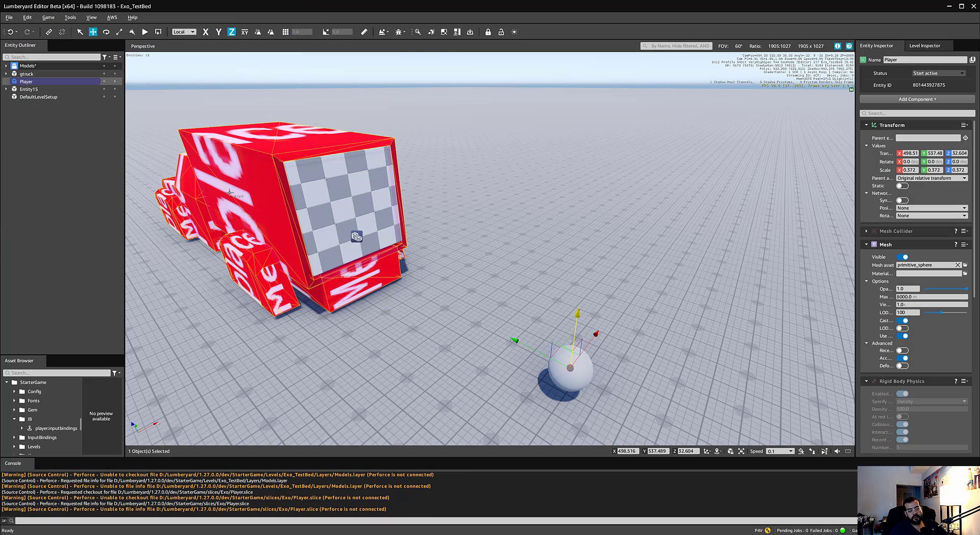
# Reselect the Player entity and inspect its components as a slice instance
pyautogui.click(44, 193)
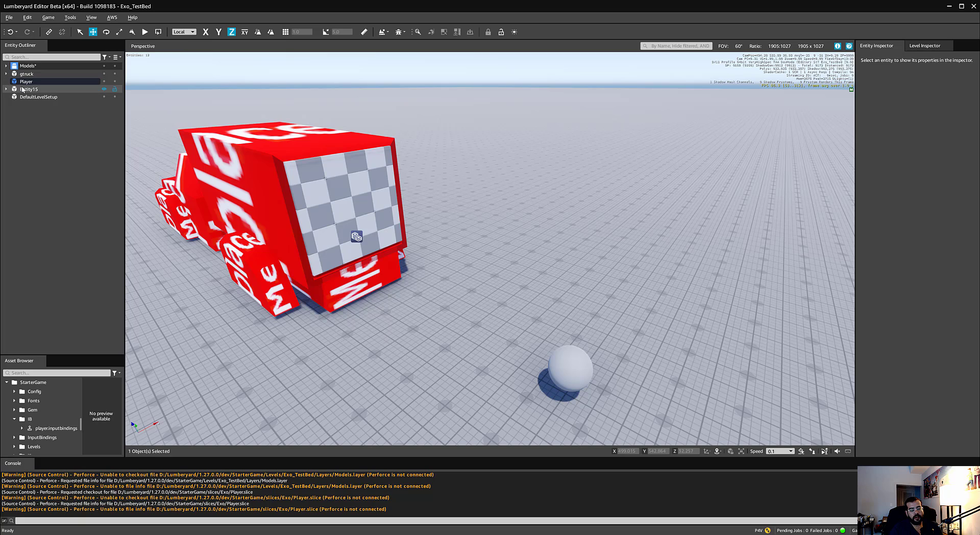
pyautogui.click(23, 89)
pyautogui.click(26, 82)
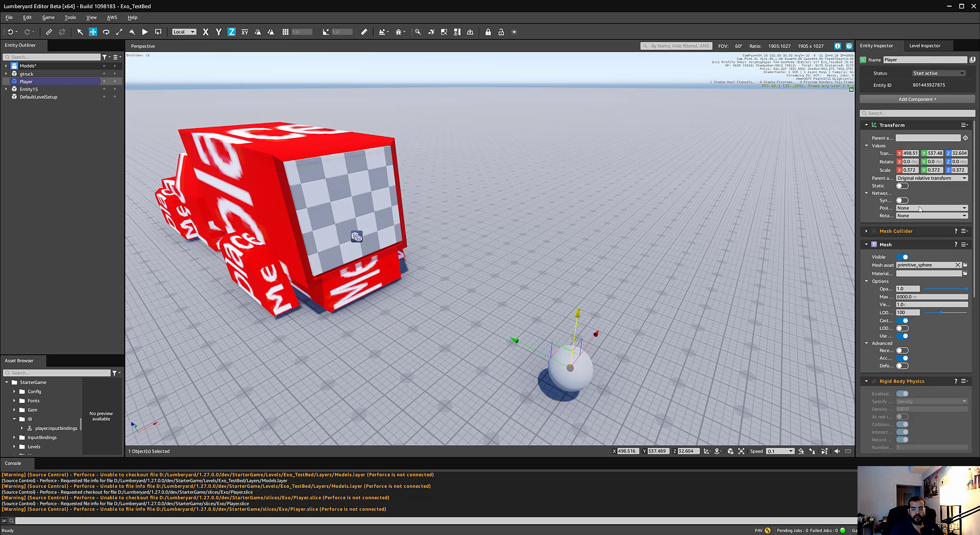
pyautogui.scroll(-3, 906, 242)
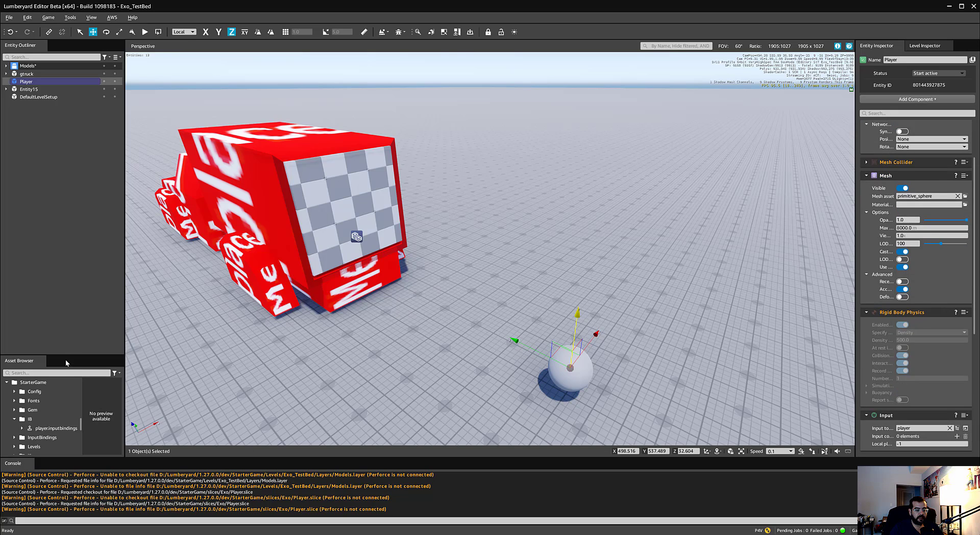
# Enlarge the Asset Browser and locate the Player entity's source file, player.slice, in it
pyautogui.moveTo(63, 355); pyautogui.dragTo(64, 286)
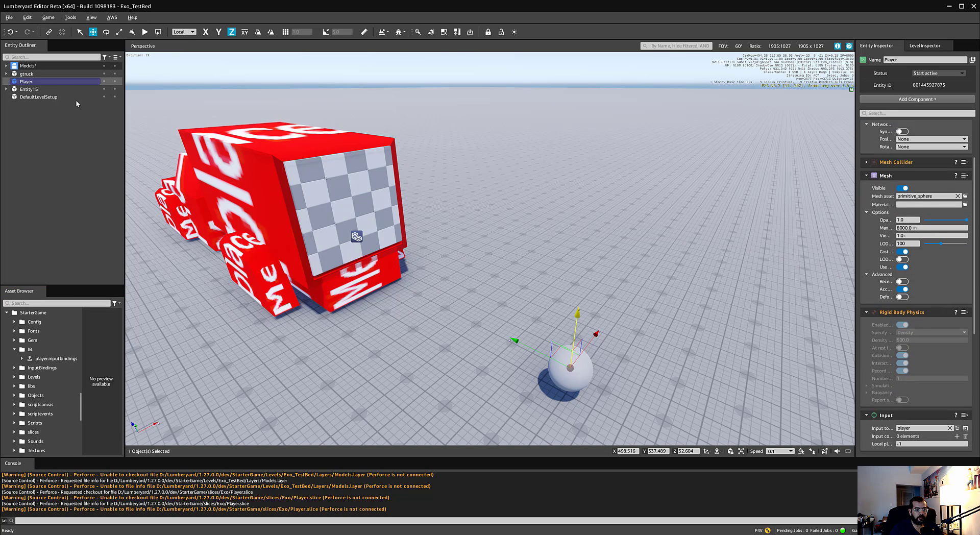
pyautogui.rightClick(59, 86)
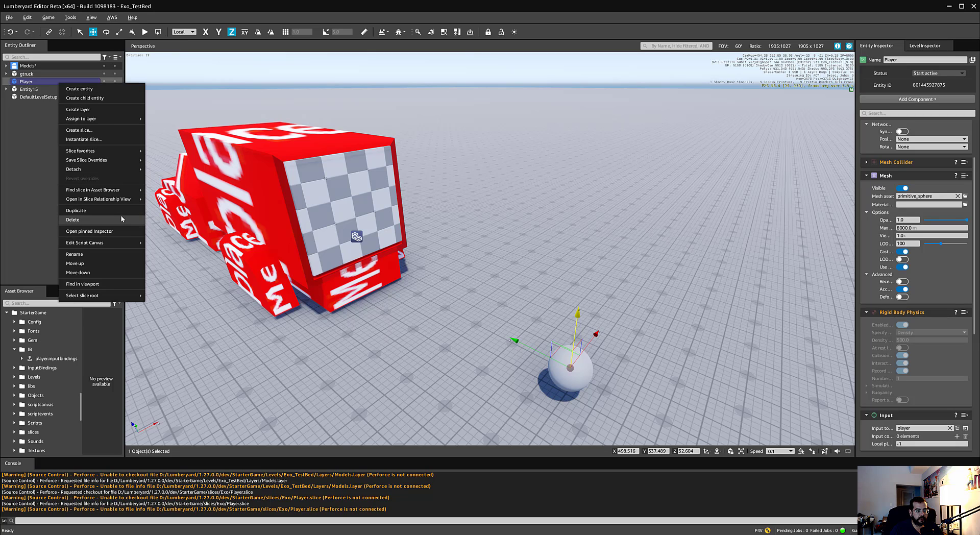
pyautogui.moveTo(123, 297)
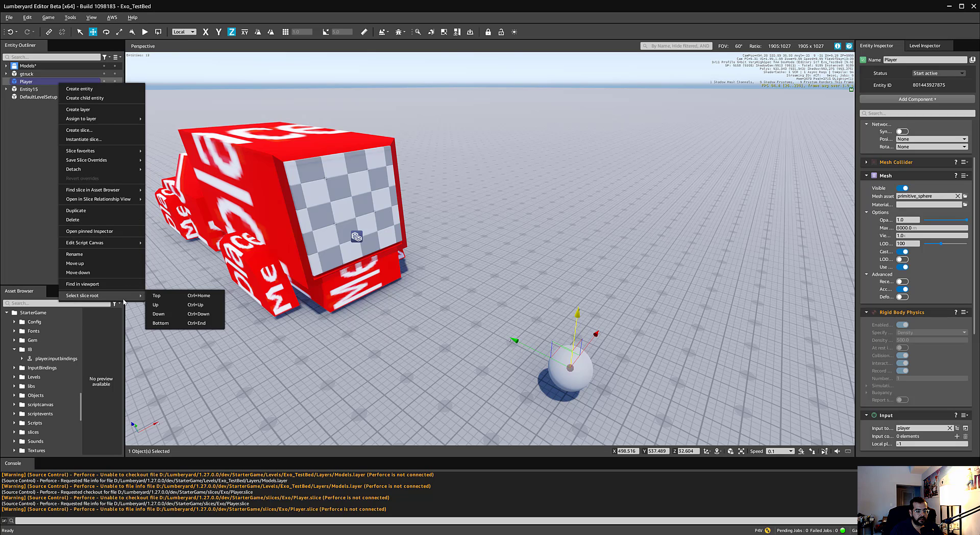
pyautogui.moveTo(124, 162)
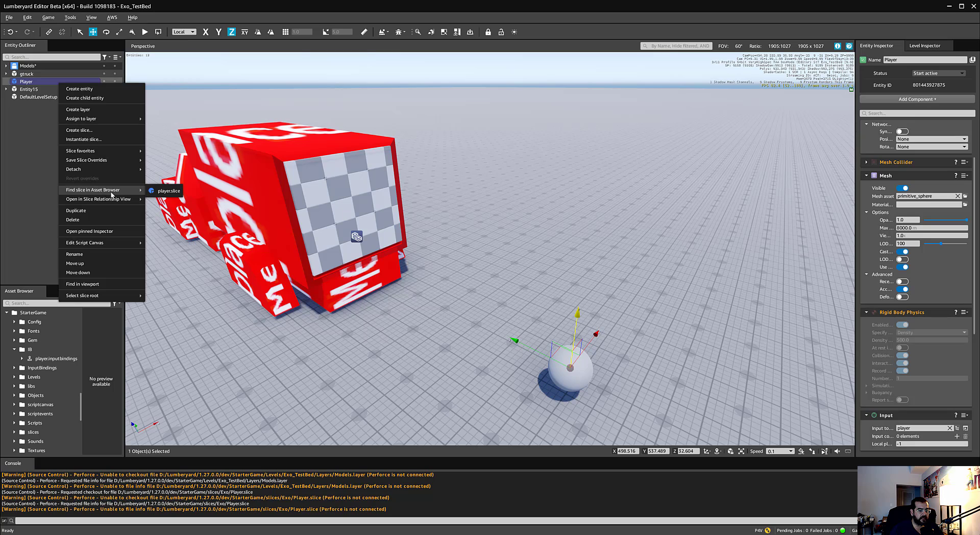
pyautogui.moveTo(137, 199)
pyautogui.click(164, 190)
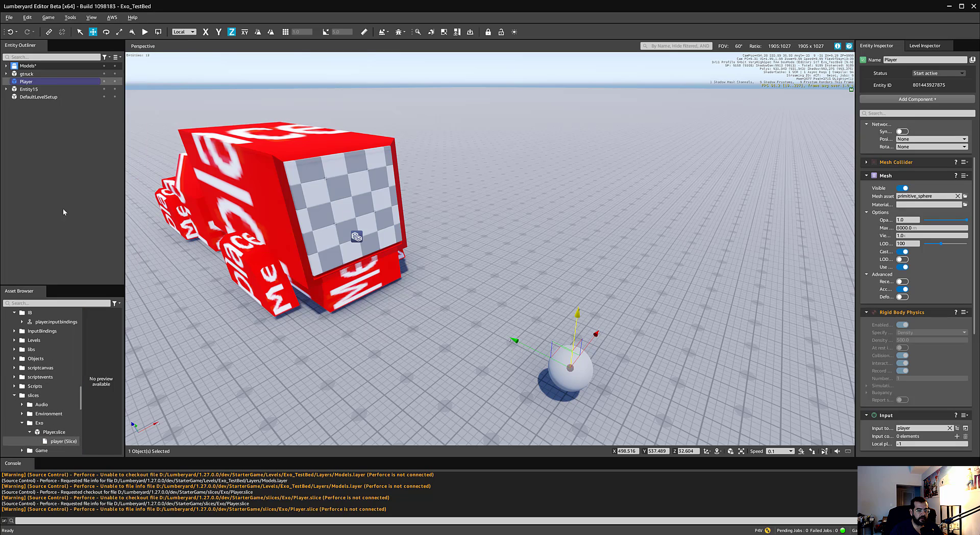
# Delete the Player entity from the level
pyautogui.click(36, 150)
pyautogui.click(40, 74)
pyautogui.keyDown('ctrl'); pyautogui.click(43, 81); pyautogui.keyUp('ctrl')
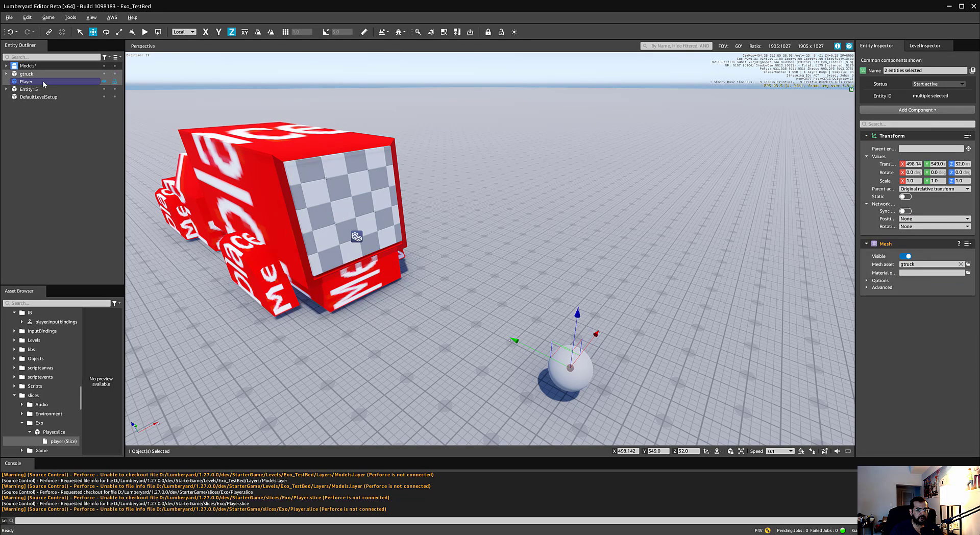
pyautogui.press('Delete')
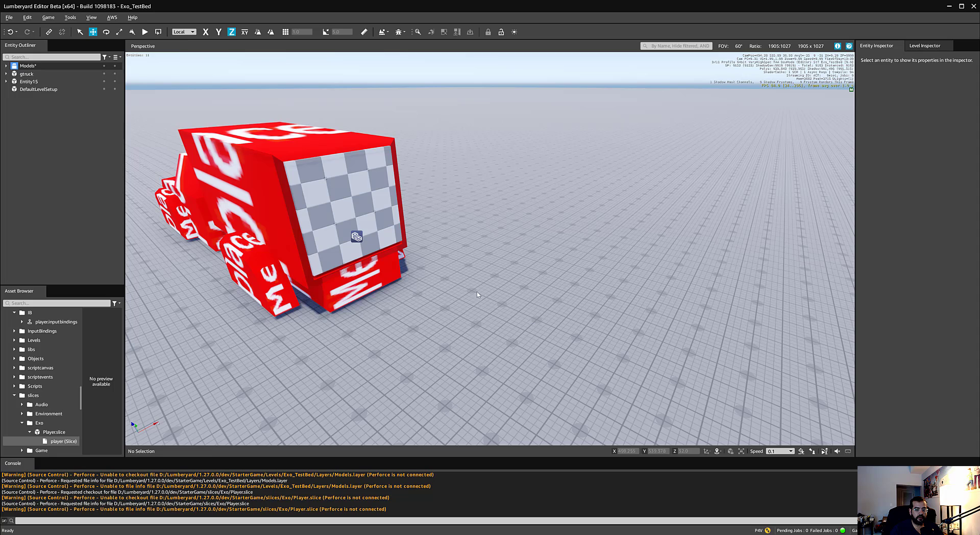
# Place an instance of the Player slice on the ground behind the truck, raise it to Z about 32.13, and delete it
pyautogui.moveTo(59, 431); pyautogui.dragTo(362, 349)
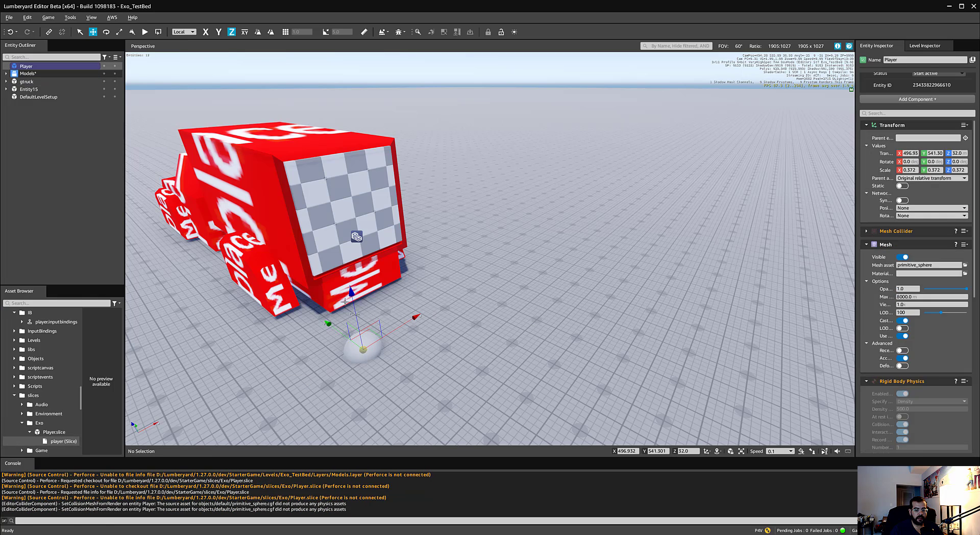
pyautogui.moveTo(353, 274); pyautogui.dragTo(351, 269)
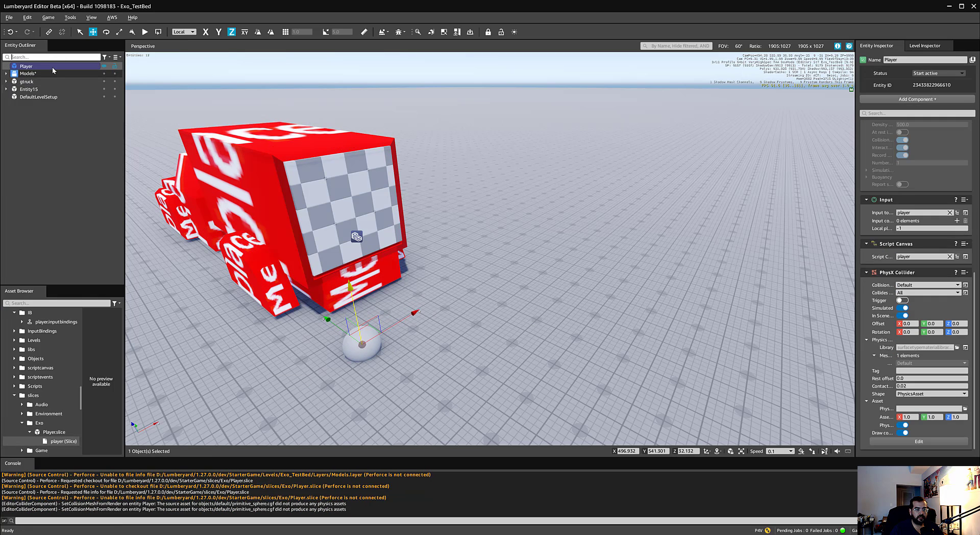
pyautogui.press('Delete')
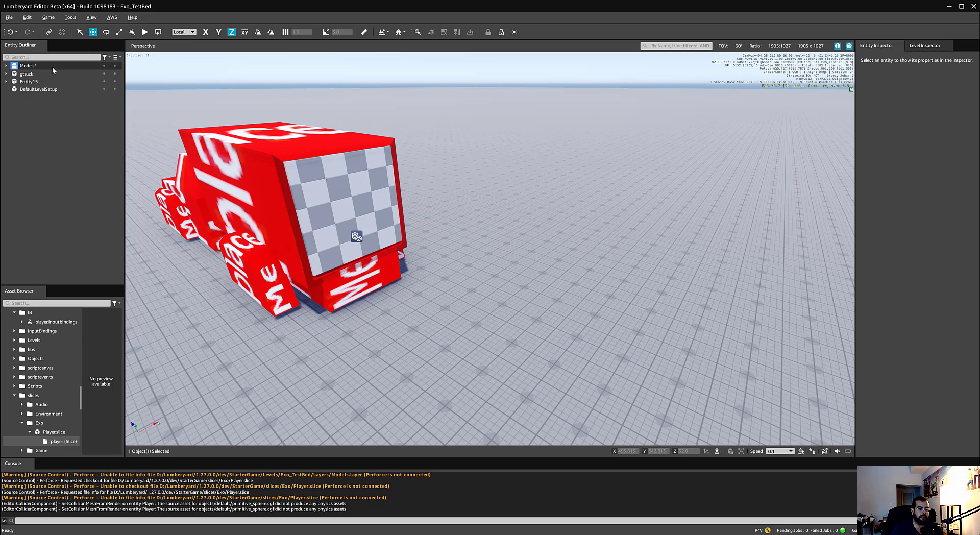
# Save the level with no entity selected
pyautogui.click(466, 301)
pyautogui.hotkey('ctrl', 's')
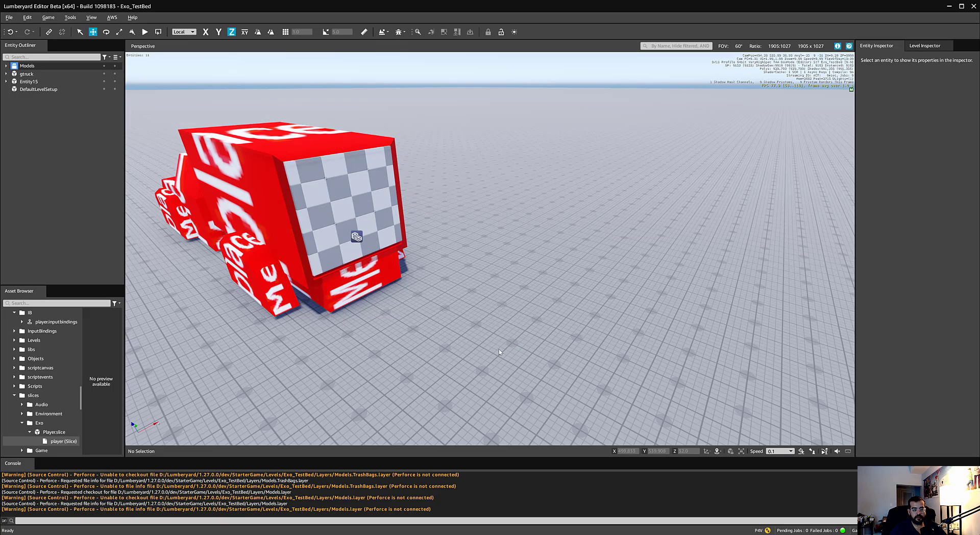
pyautogui.moveTo(499, 353); pyautogui.dragTo(527, 374, button='middle')
pyautogui.moveTo(497, 346); pyautogui.dragTo(414, 347, button='right')
pyautogui.press('d')
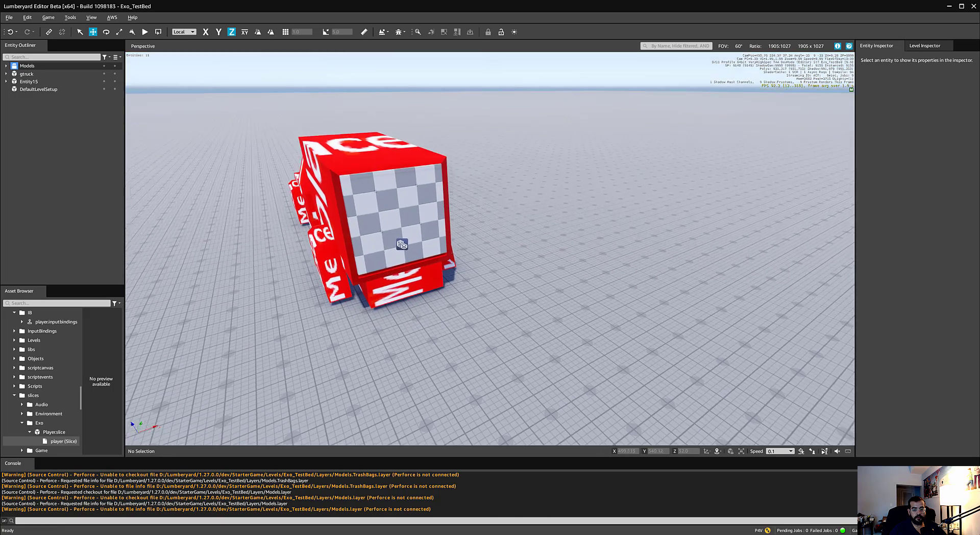
pyautogui.moveTo(429, 296); pyautogui.dragTo(463, 296, button='right')
pyautogui.press('a')
pyautogui.moveTo(465, 293); pyautogui.dragTo(443, 266, button='middle')
pyautogui.moveTo(443, 266); pyautogui.dragTo(440, 258, button='right')
pyautogui.keyDown('alt'); pyautogui.moveTo(404, 349); pyautogui.dragTo(435, 331, button='middle'); pyautogui.keyUp('alt')
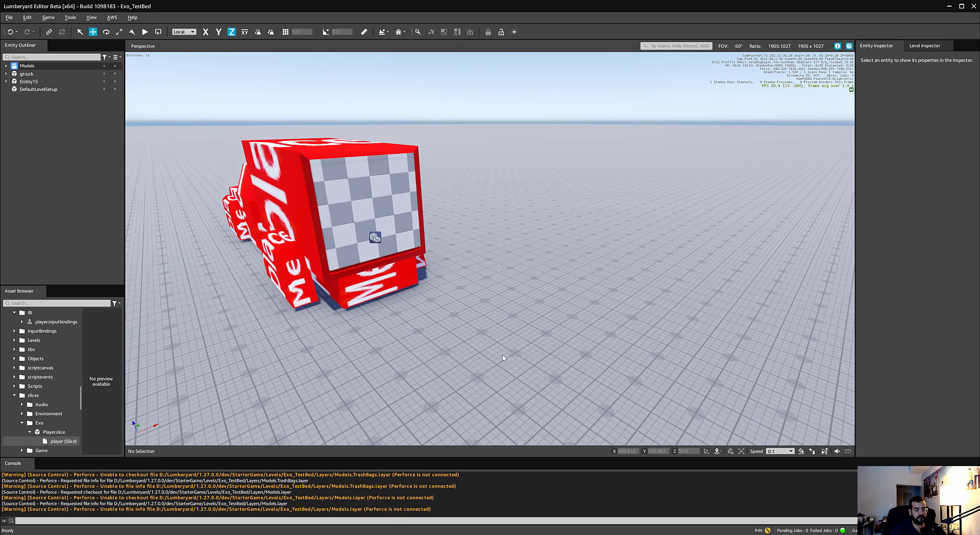
pyautogui.moveTo(442, 300); pyautogui.dragTo(429, 305, button='right')
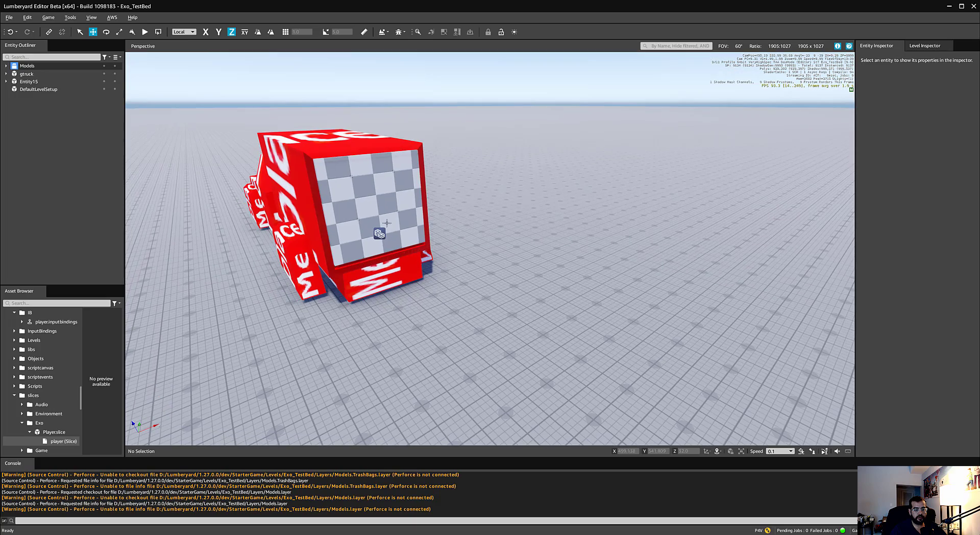
pyautogui.scroll(3, 214, 248)
pyautogui.moveTo(224, 240); pyautogui.dragTo(214, 248, button='right')
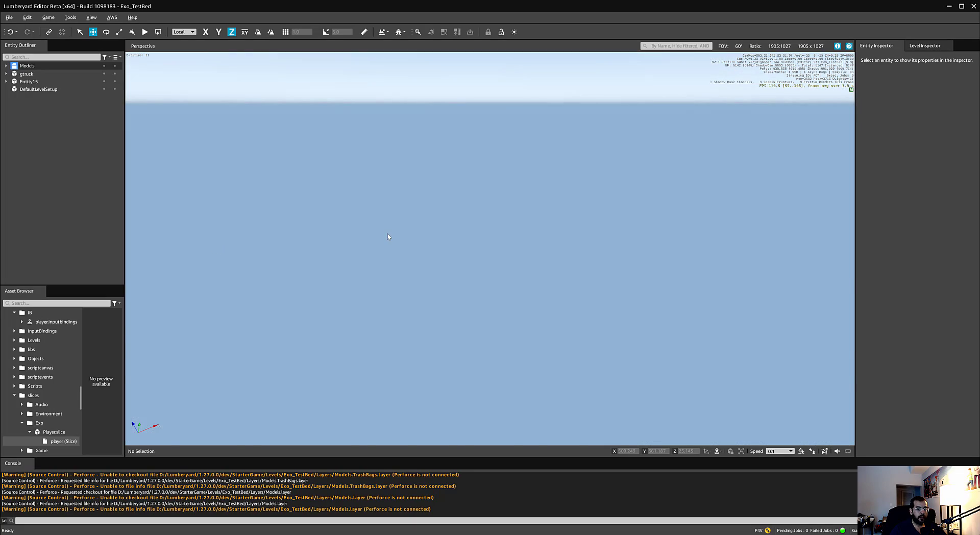
pyautogui.scroll(-3, 384, 234)
pyautogui.moveTo(379, 233); pyautogui.dragTo(409, 255, button='right')
# Create a new root-level entity named Steve and move it along the Y axis, clear of the truck, to about 539.10
pyautogui.rightClick(45, 152)
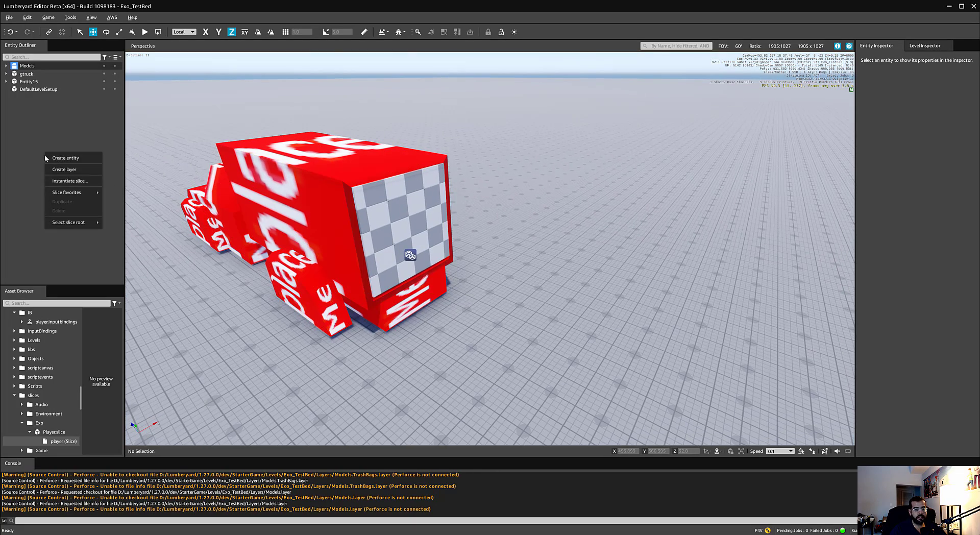
pyautogui.click(63, 159)
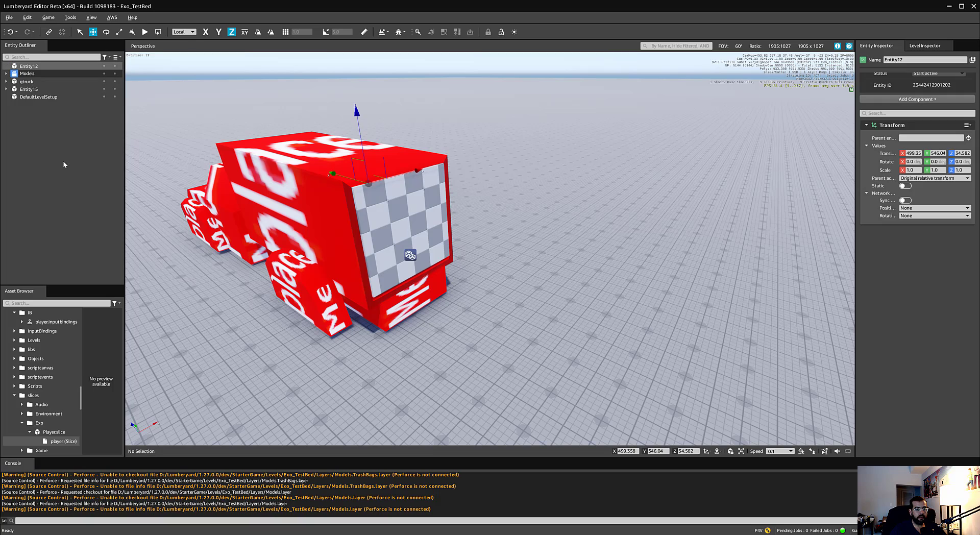
pyautogui.doubleClick(36, 67)
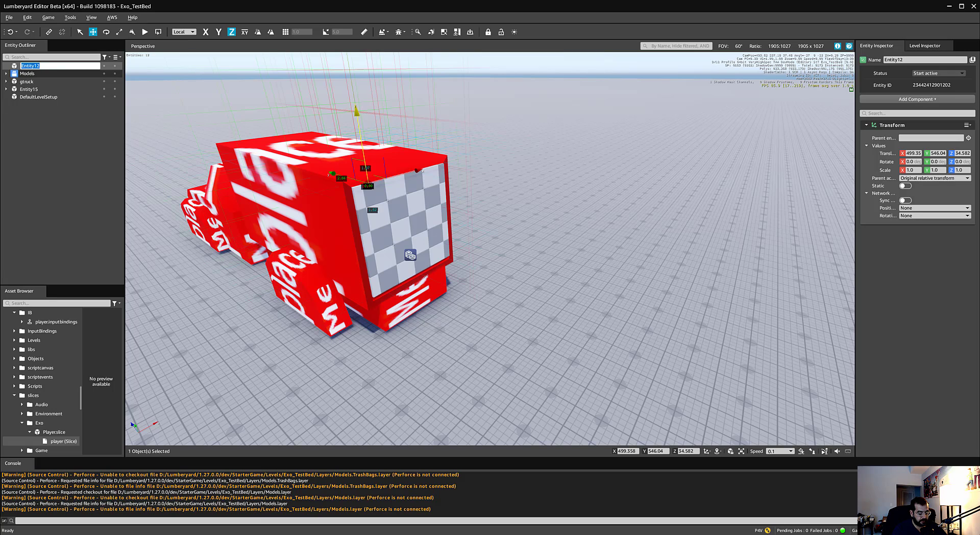
pyautogui.write('Steve')
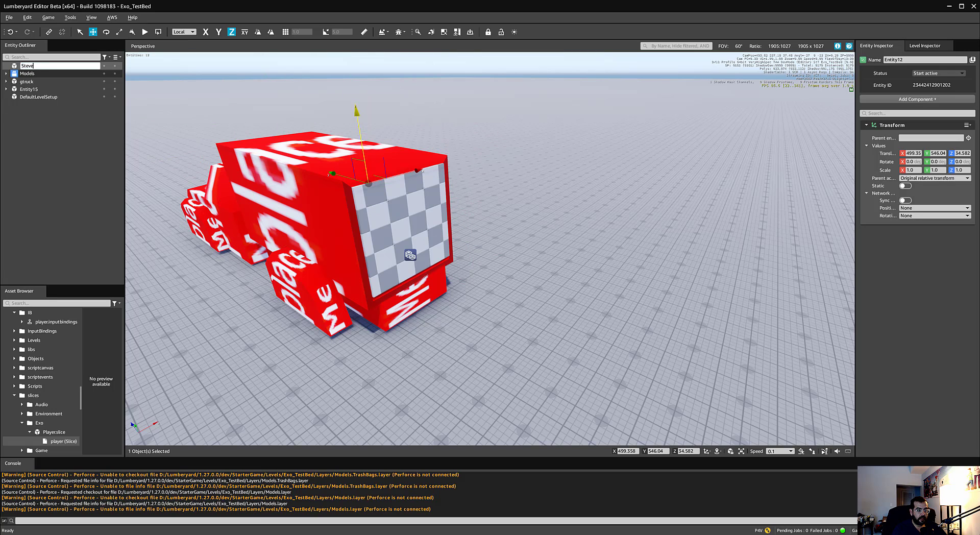
pyautogui.write('_')
pyautogui.press('Return')
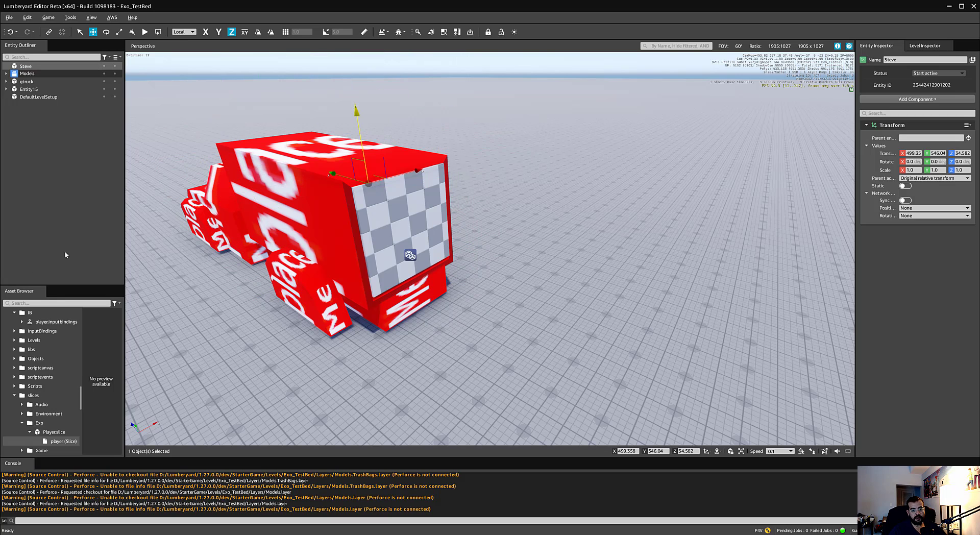
pyautogui.moveTo(333, 174); pyautogui.dragTo(653, 220)
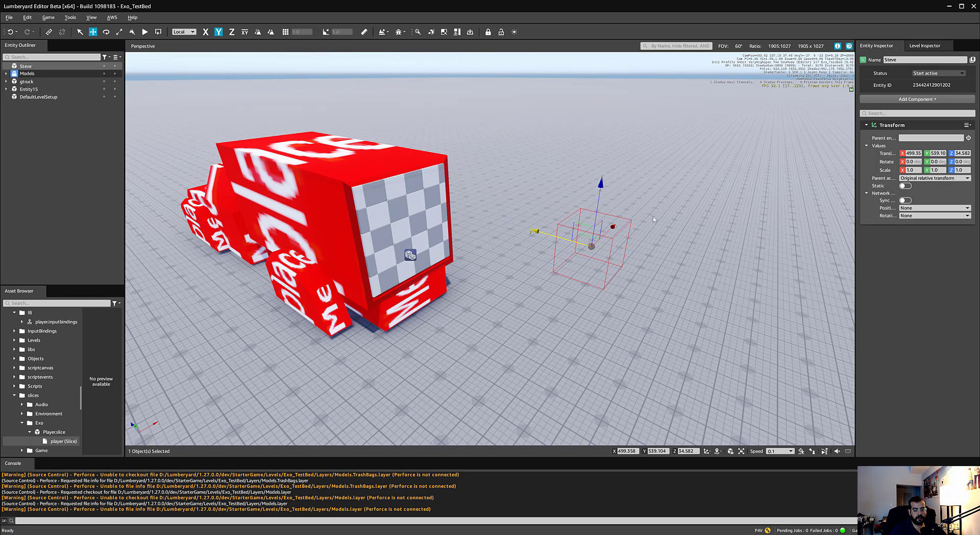
# Lower the Steve entity to Z about 32.73 and add a PhysX Character Controller component to it
pyautogui.moveTo(601, 190); pyautogui.dragTo(575, 273)
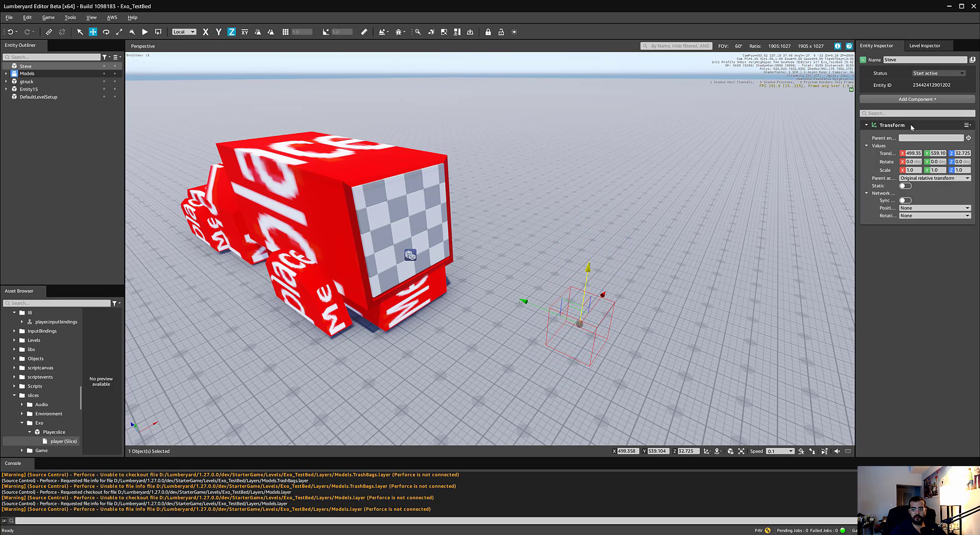
pyautogui.click(917, 100)
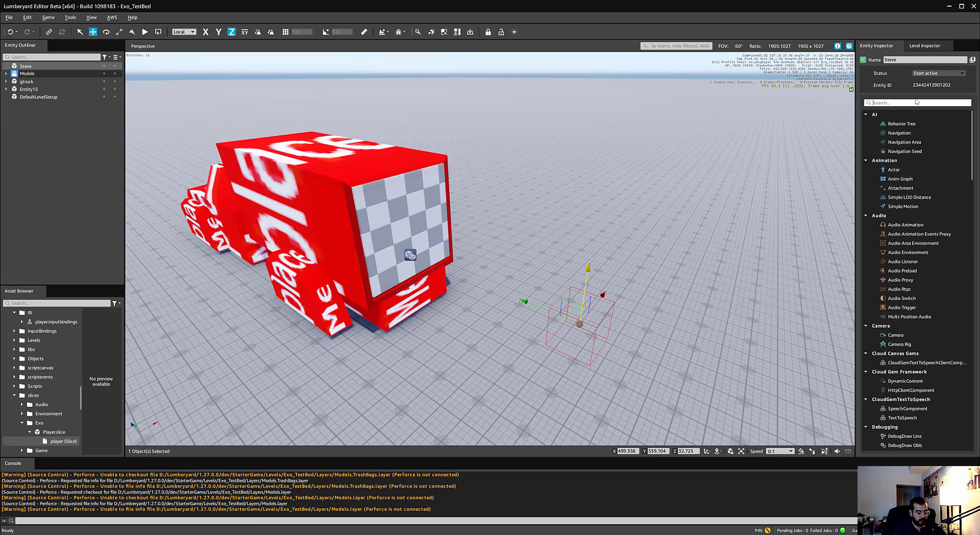
pyautogui.write('physx')
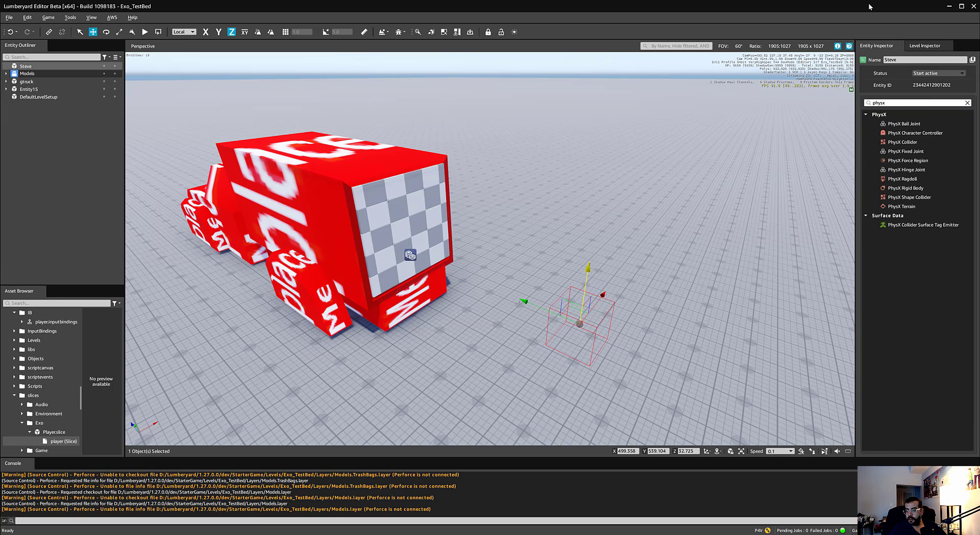
pyautogui.click(915, 133)
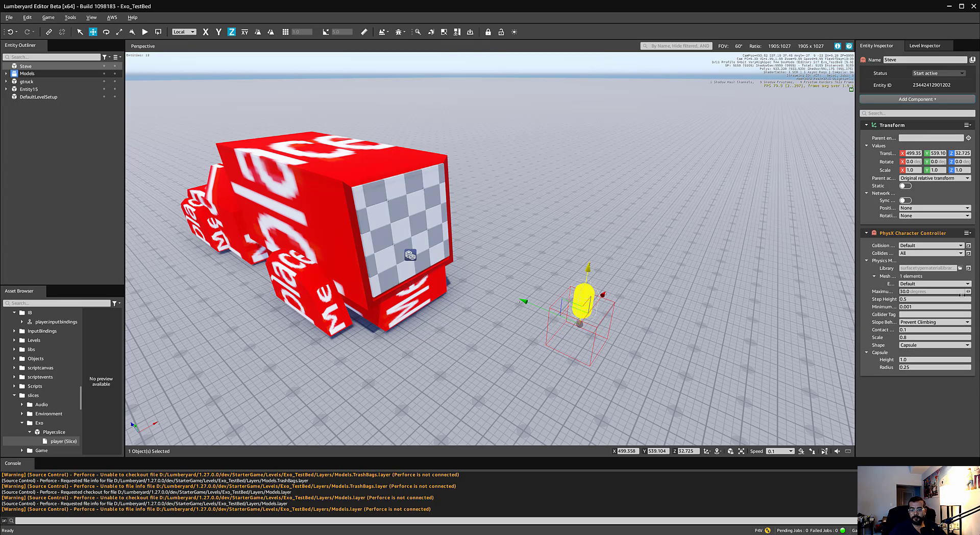
# Add a Mesh component to the Steve entity
pyautogui.keyDown('alt'); pyautogui.moveTo(525, 331); pyautogui.dragTo(535, 308, button='middle'); pyautogui.keyUp('alt')
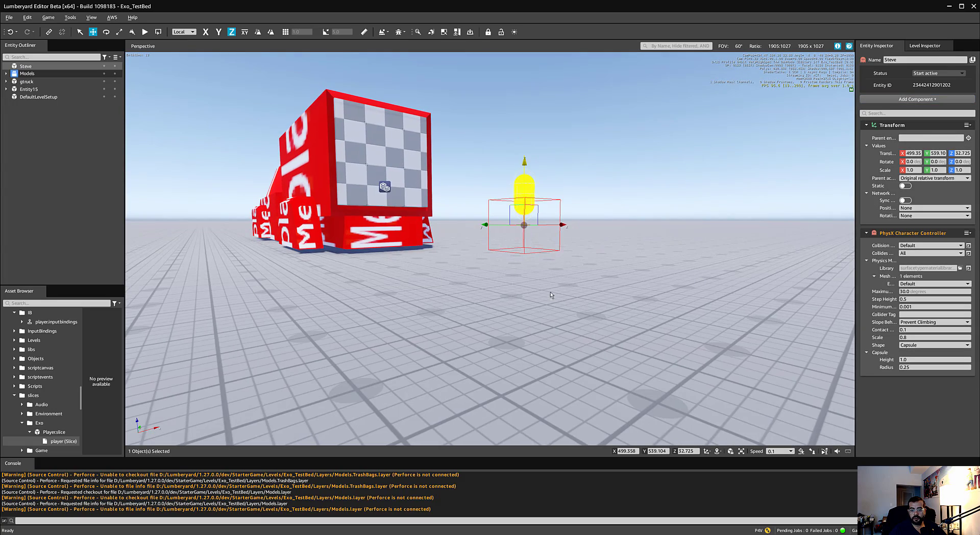
pyautogui.scroll(3, 534, 260)
pyautogui.scroll(-3, 533, 260)
pyautogui.keyDown('alt'); pyautogui.moveTo(534, 260); pyautogui.dragTo(541, 329, button='middle'); pyautogui.keyUp('alt')
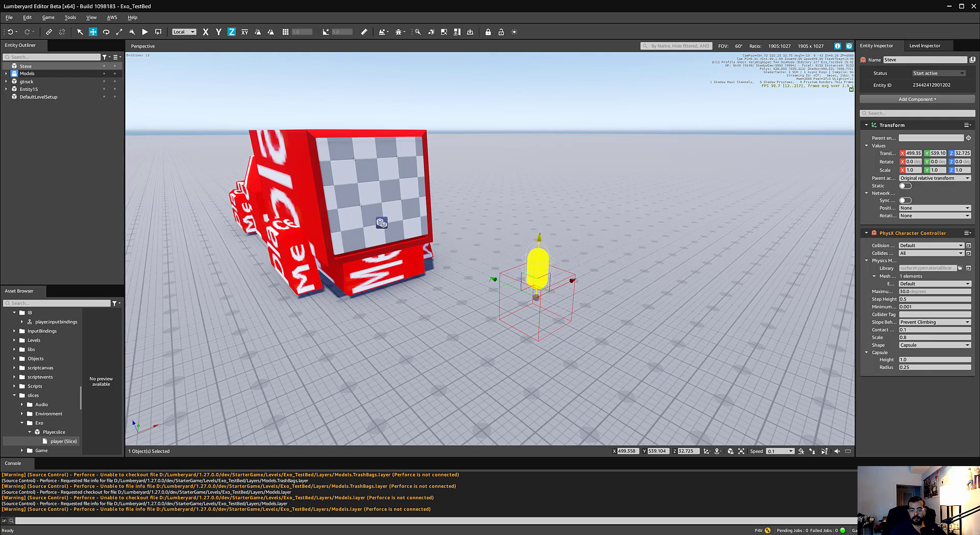
pyautogui.scroll(3, 490, 248)
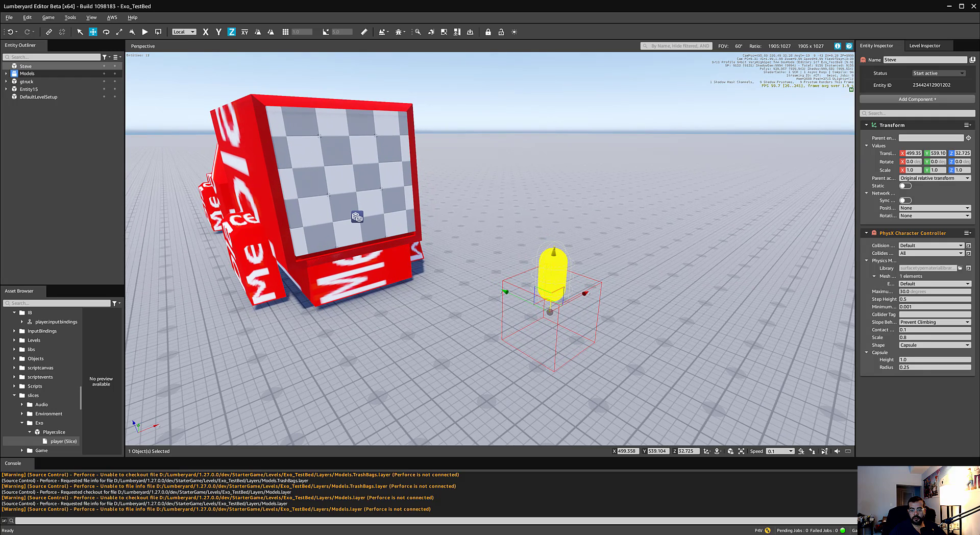
pyautogui.click(920, 99)
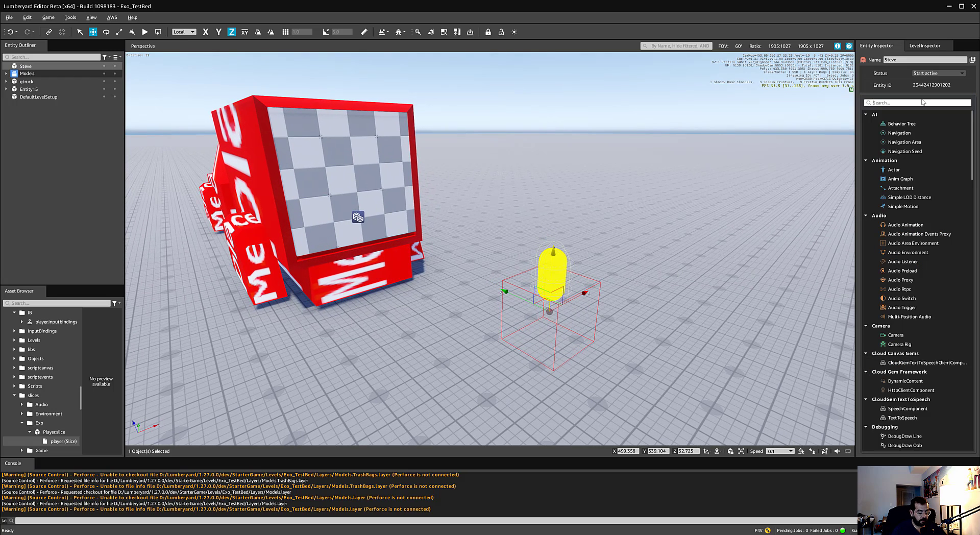
pyautogui.write('mesh')
pyautogui.click(894, 142)
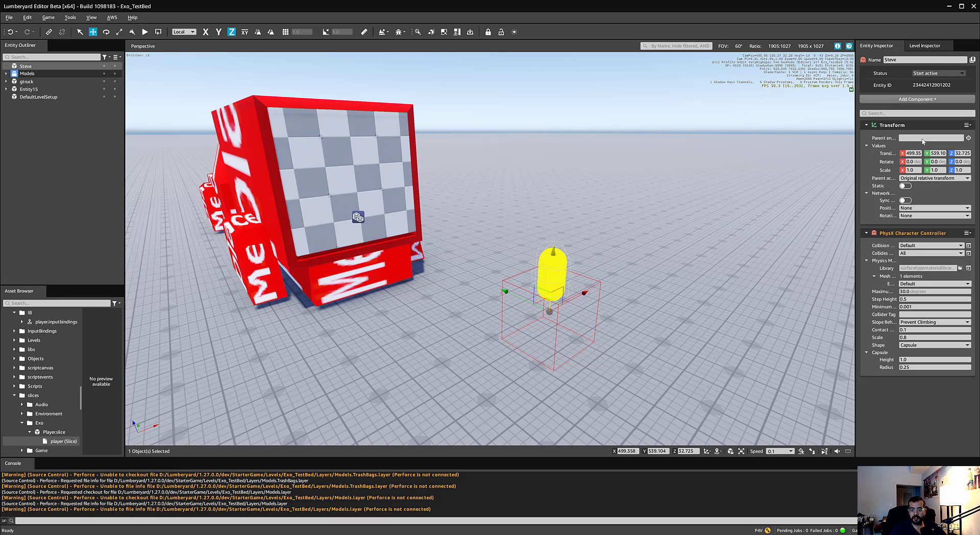
pyautogui.scroll(-1, 889, 300)
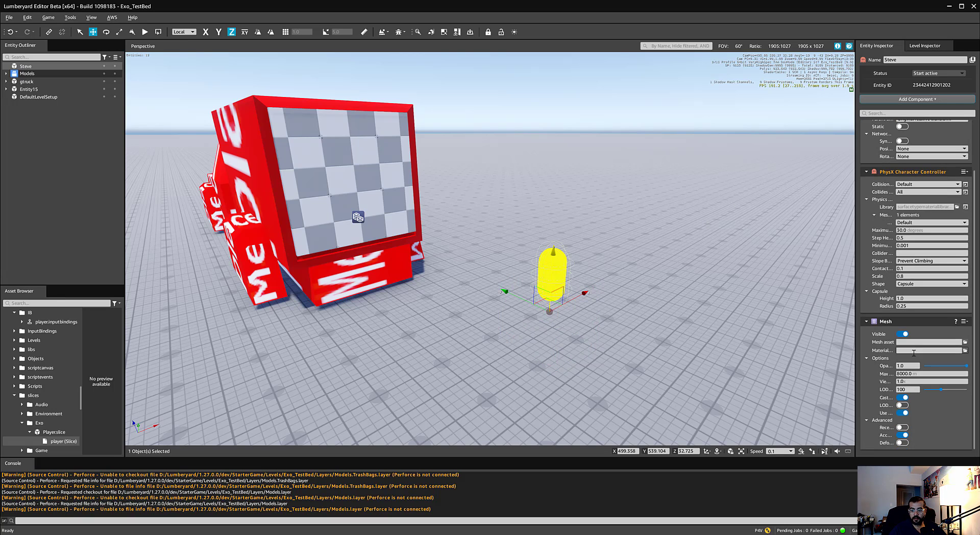
# Assign primitive_capsule.cgf from the Engine's default objects as Steve's mesh asset and nudge Steve along Y to about 539.24
pyautogui.click(965, 342)
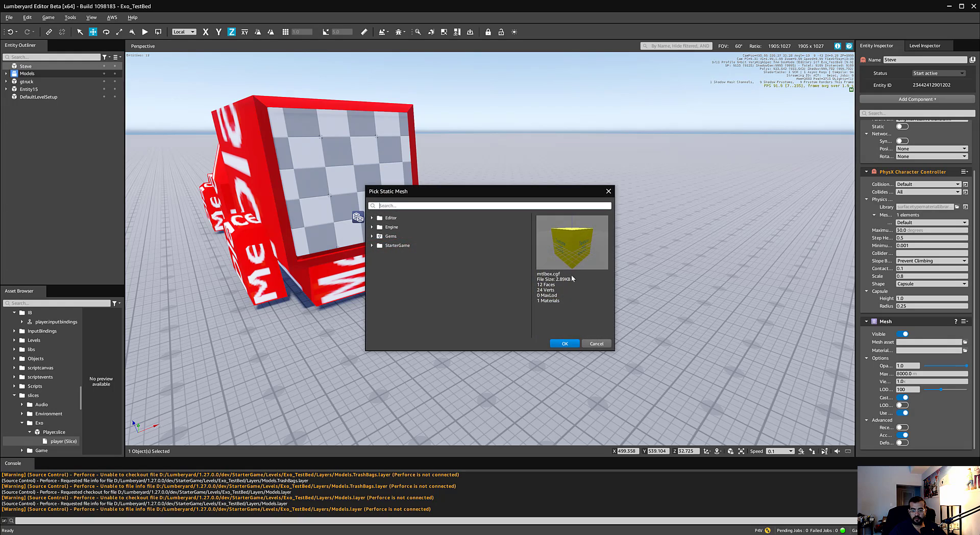
pyautogui.click(371, 246)
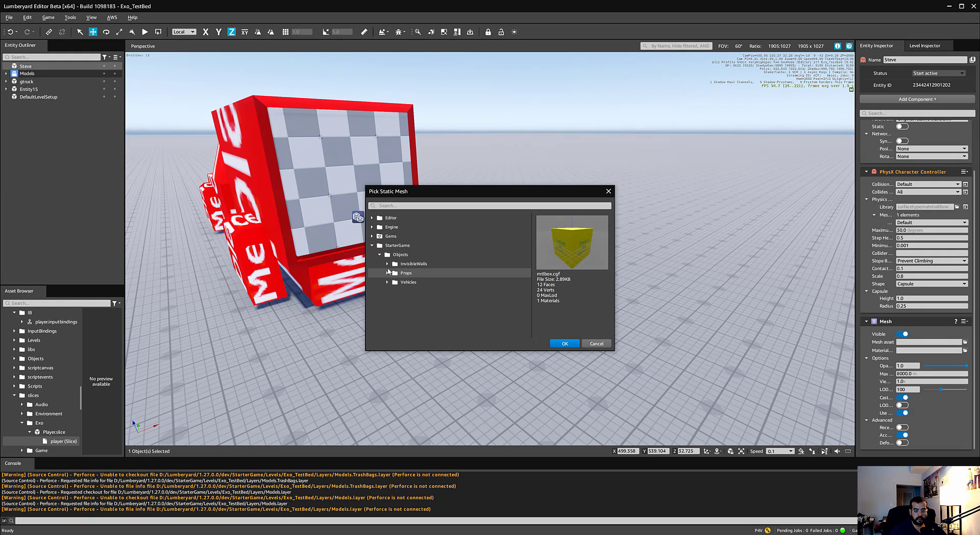
pyautogui.click(387, 273)
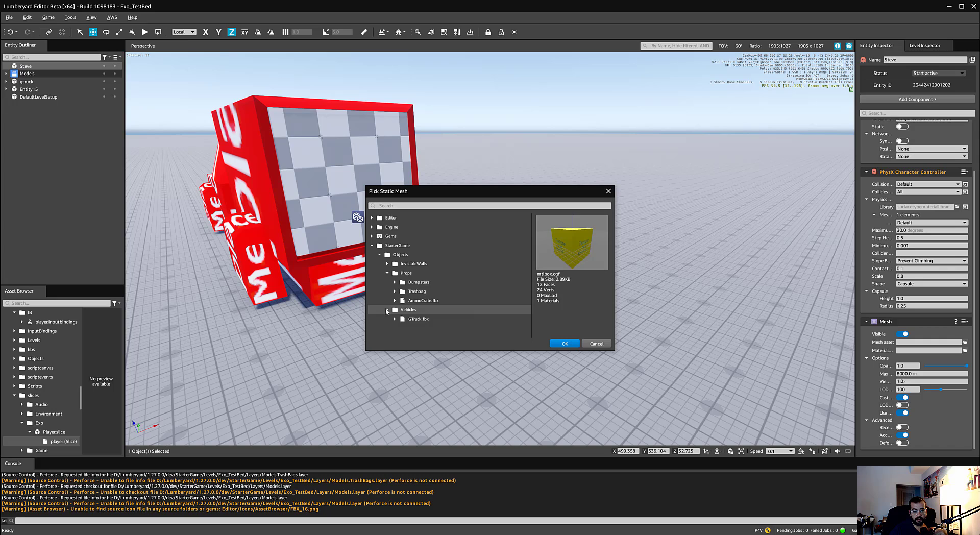
pyautogui.click(379, 255)
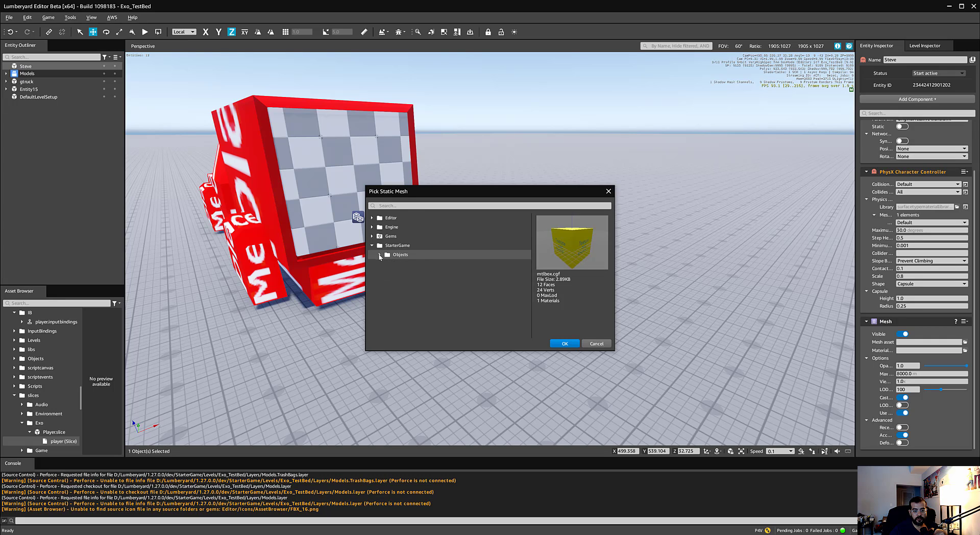
pyautogui.click(407, 205)
pyautogui.write('cap')
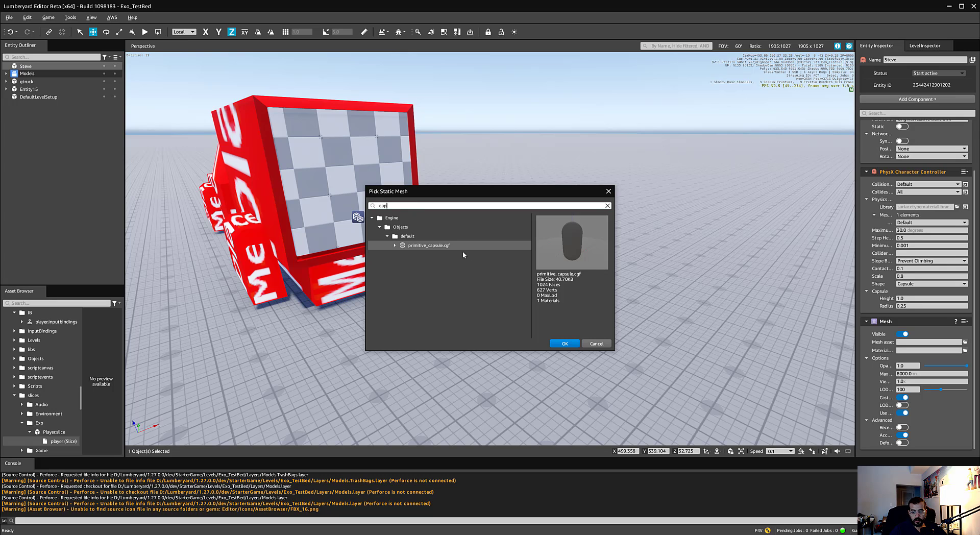
pyautogui.doubleClick(459, 243)
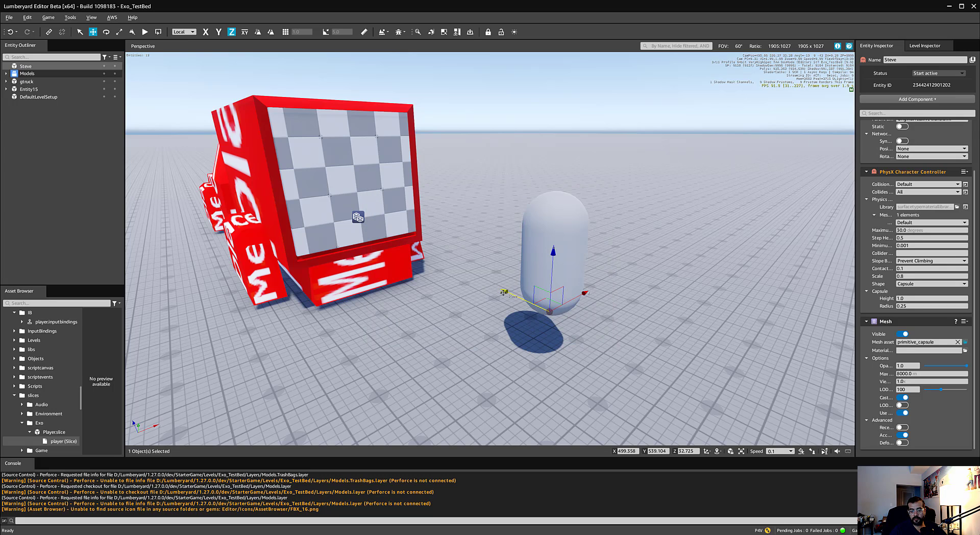
pyautogui.moveTo(504, 292); pyautogui.dragTo(495, 289)
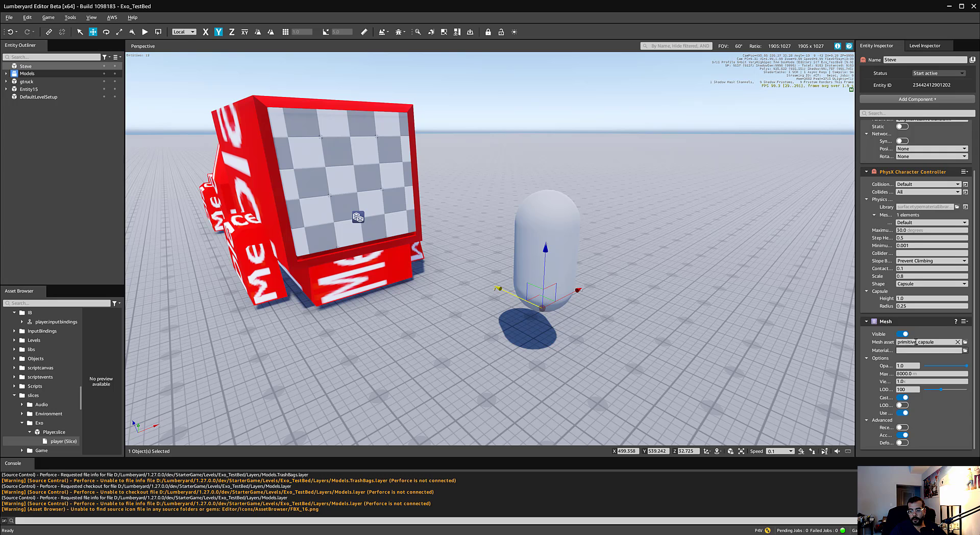
pyautogui.press('z')
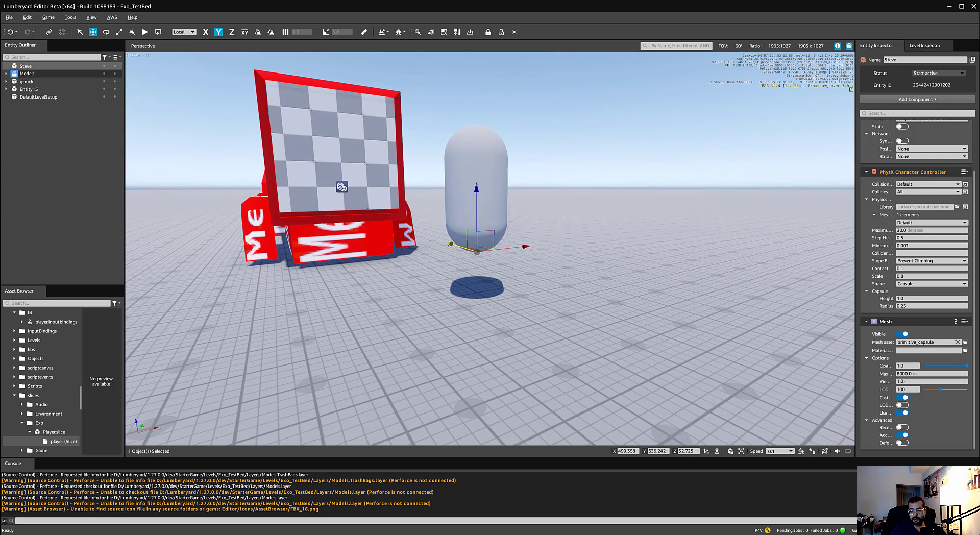
# Keep the Capsule shape for Steve's PhysX Character Controller and set its height to 1.84 and radius to 0.57
pyautogui.click(867, 322)
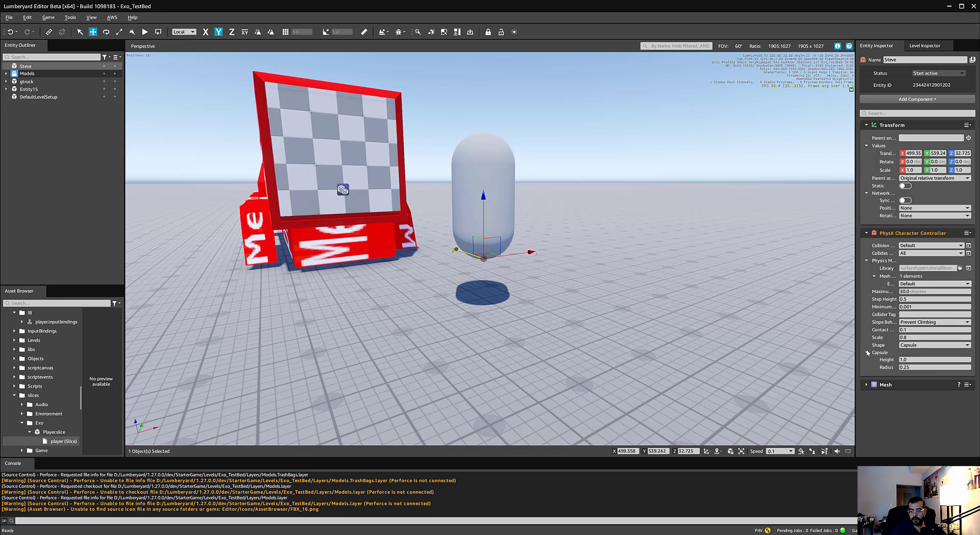
pyautogui.click(922, 345)
pyautogui.click(922, 348)
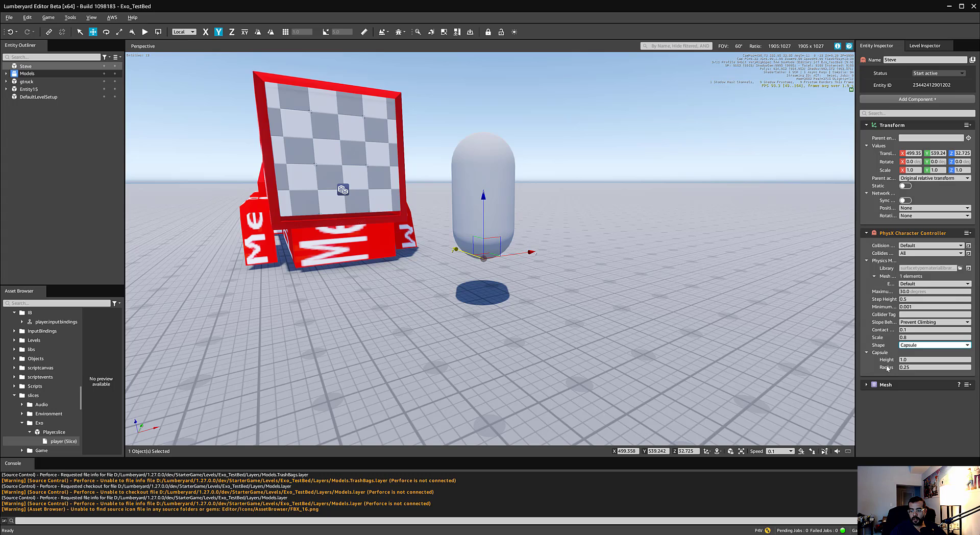
pyautogui.moveTo(899, 359); pyautogui.dragTo(889, 340)
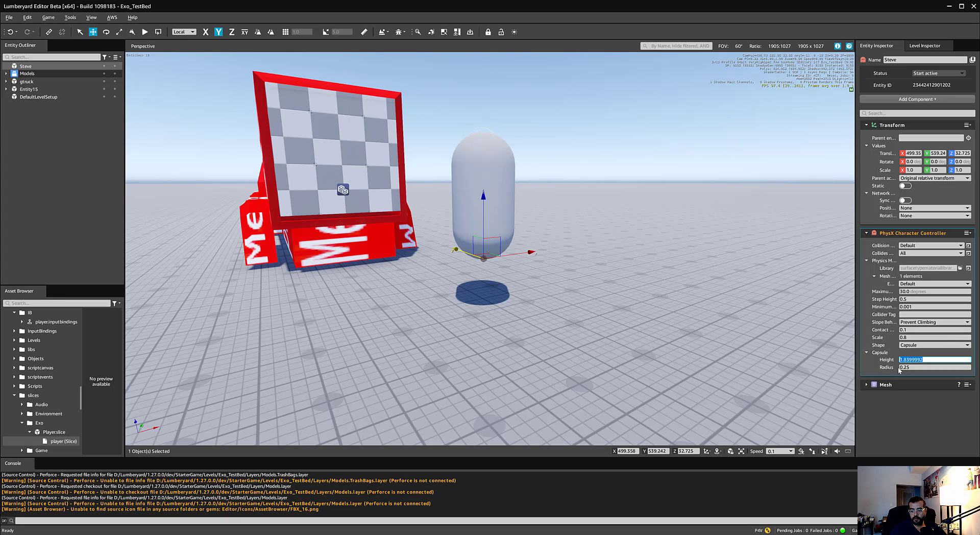
pyautogui.moveTo(900, 367); pyautogui.dragTo(938, 361)
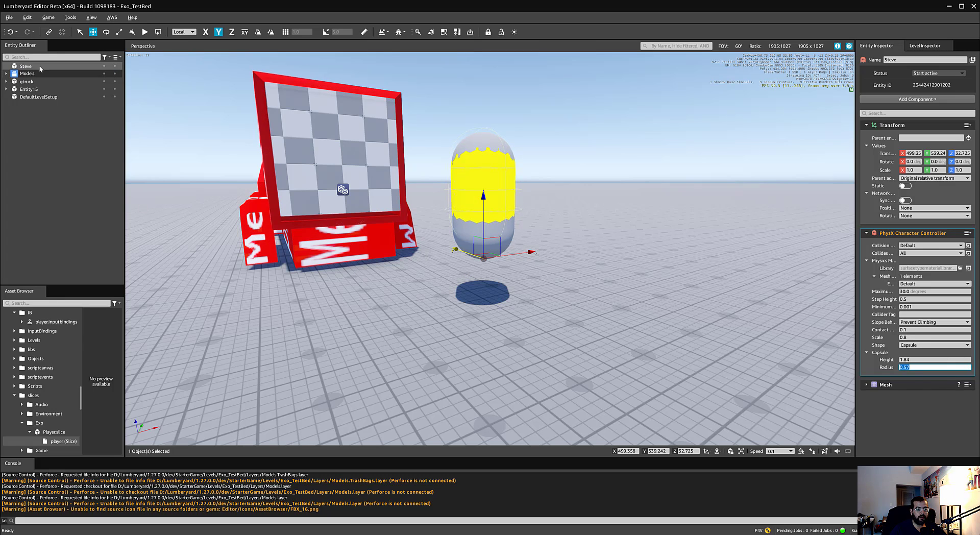
# Create a new Input Bindings asset in the Asset Editor, add one input event group, and widen the editor area
pyautogui.click(70, 17)
pyautogui.click(76, 48)
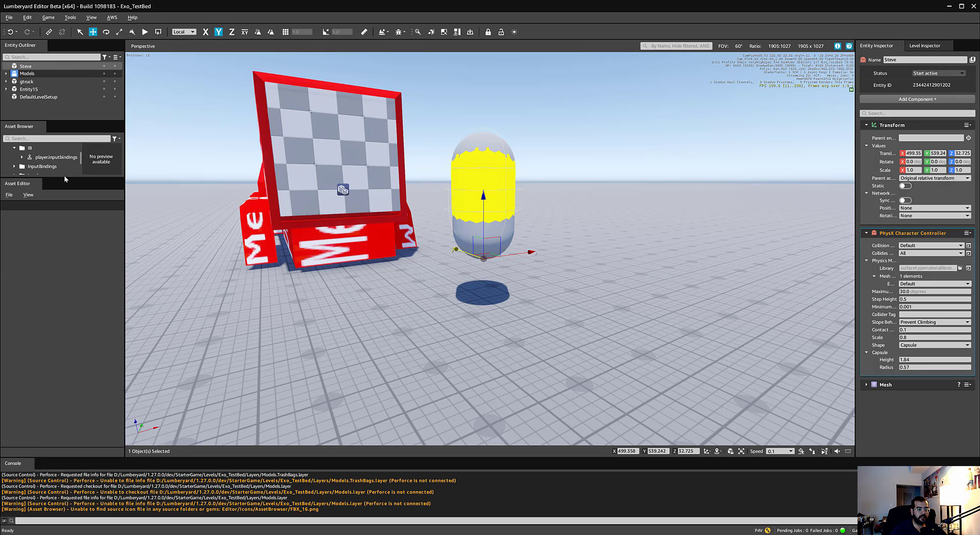
pyautogui.click(9, 195)
pyautogui.moveTo(31, 207)
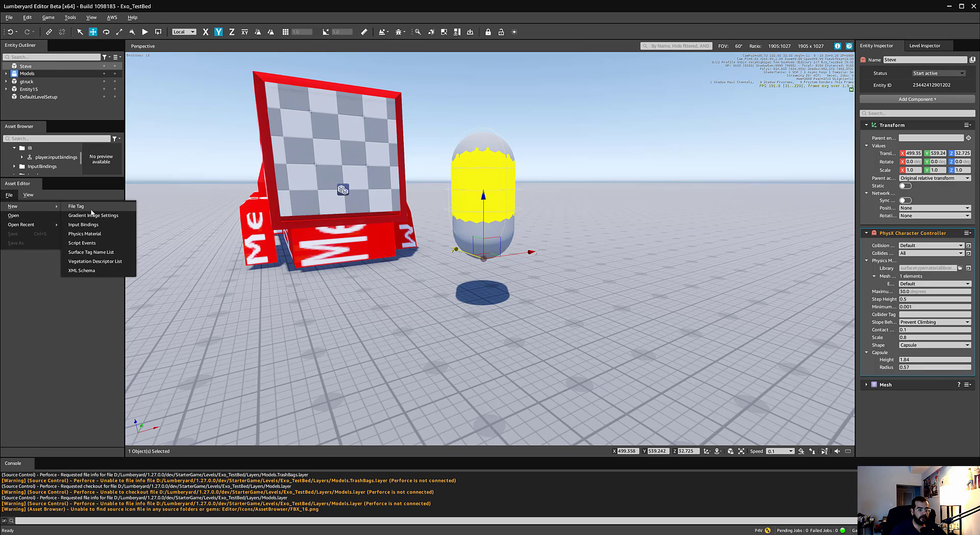
pyautogui.click(97, 224)
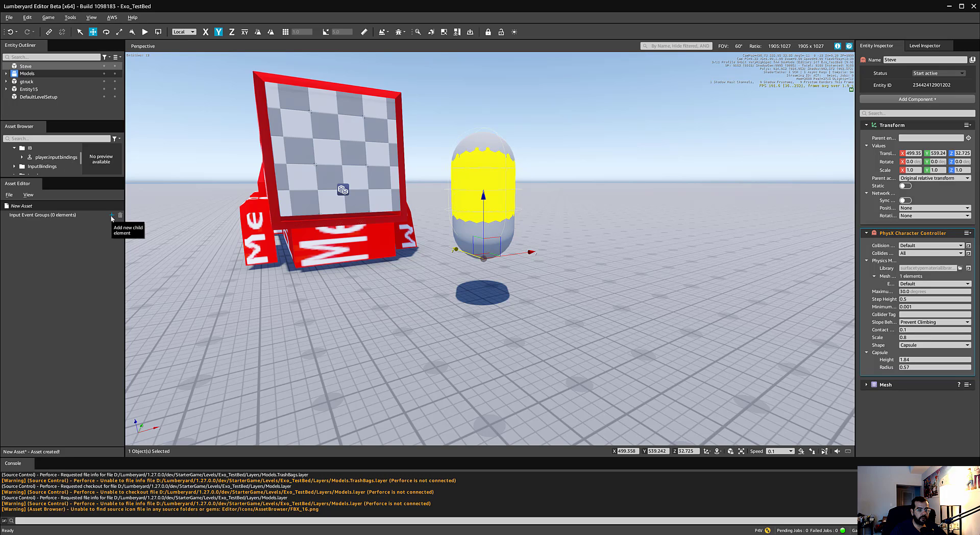
pyautogui.click(111, 215)
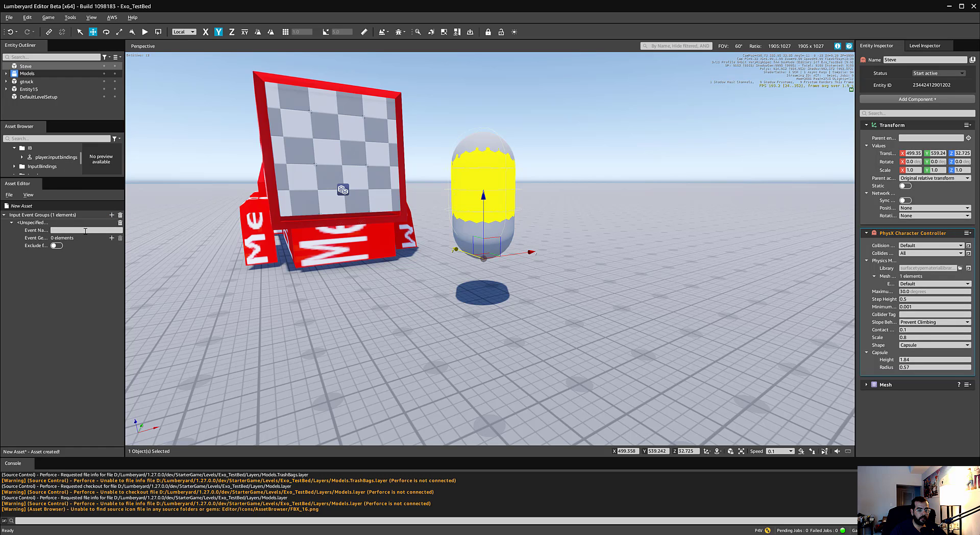
pyautogui.moveTo(125, 192); pyautogui.dragTo(232, 192)
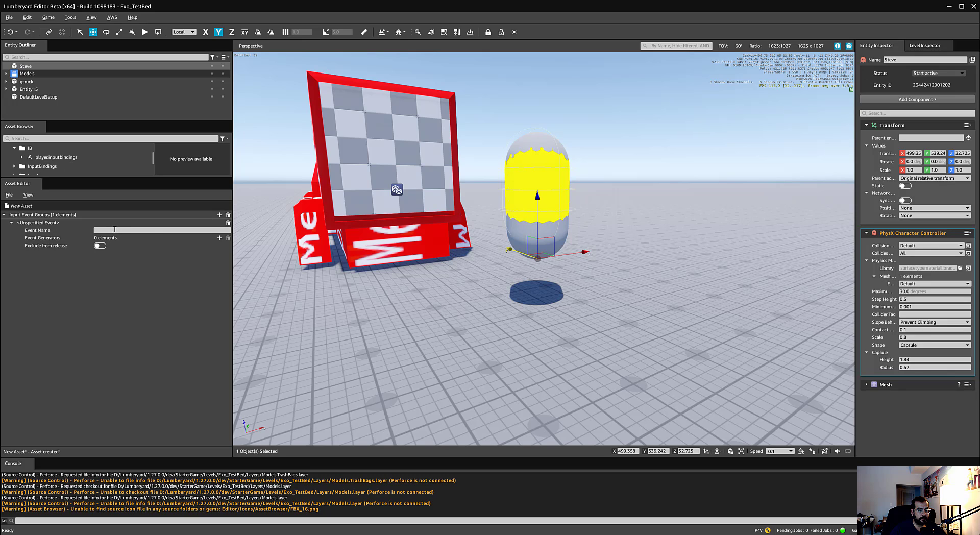
pyautogui.click(219, 215)
pyautogui.click(219, 215)
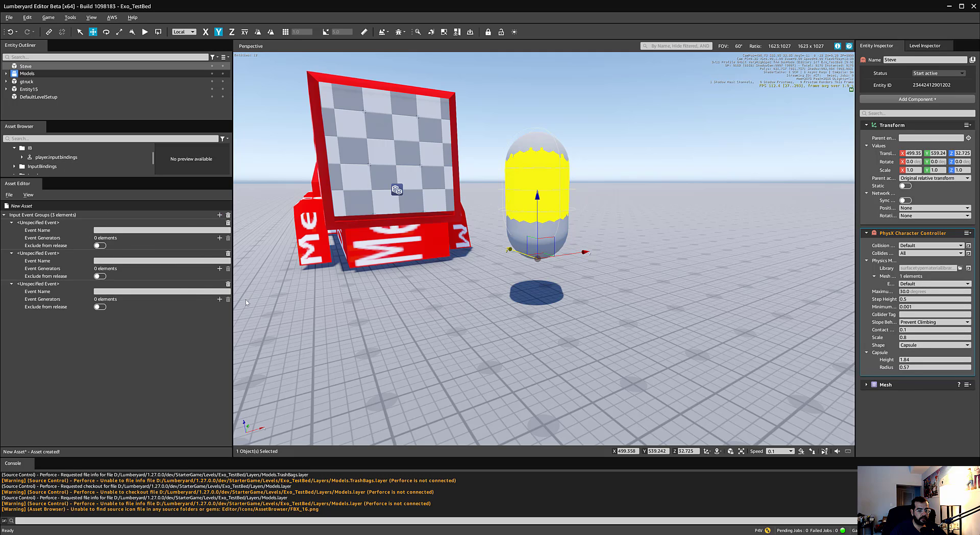
pyautogui.click(228, 284)
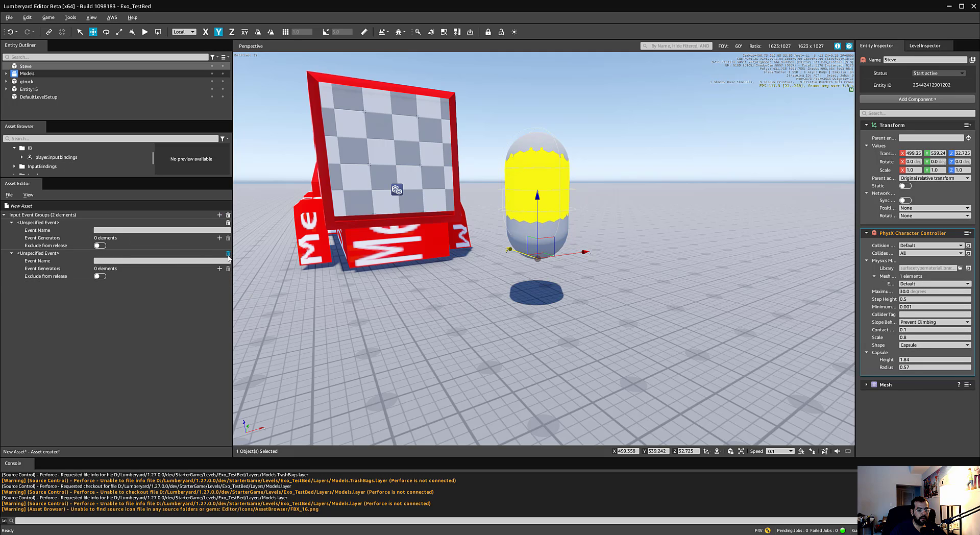
pyautogui.click(229, 253)
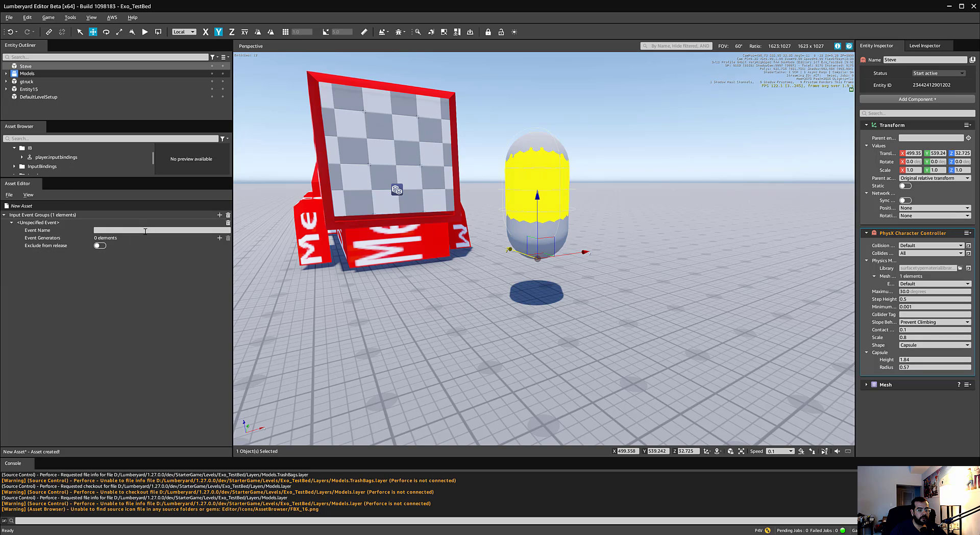
# Name the input event in the new bindings asset MoveForwardAndBack
pyautogui.click(146, 230)
pyautogui.write('Mov')
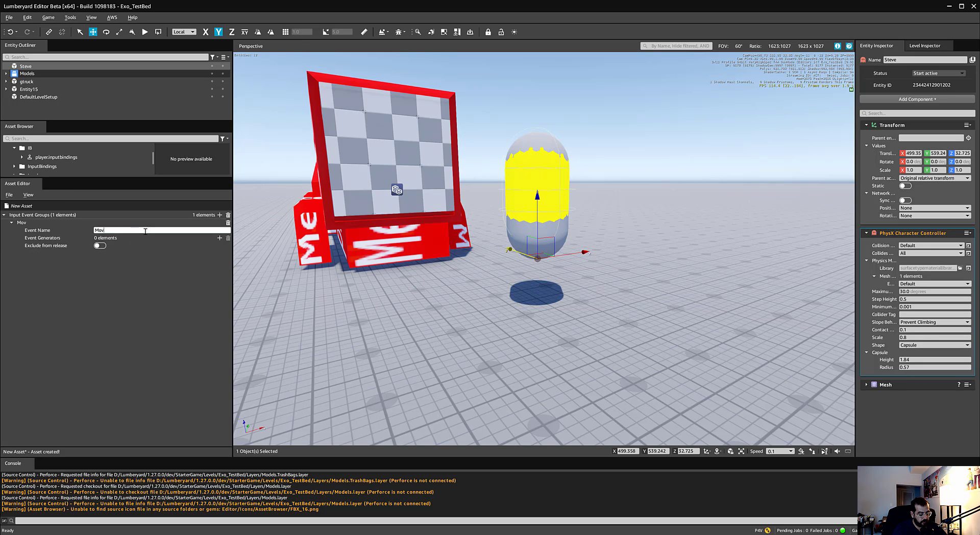
pyautogui.write('eForward')
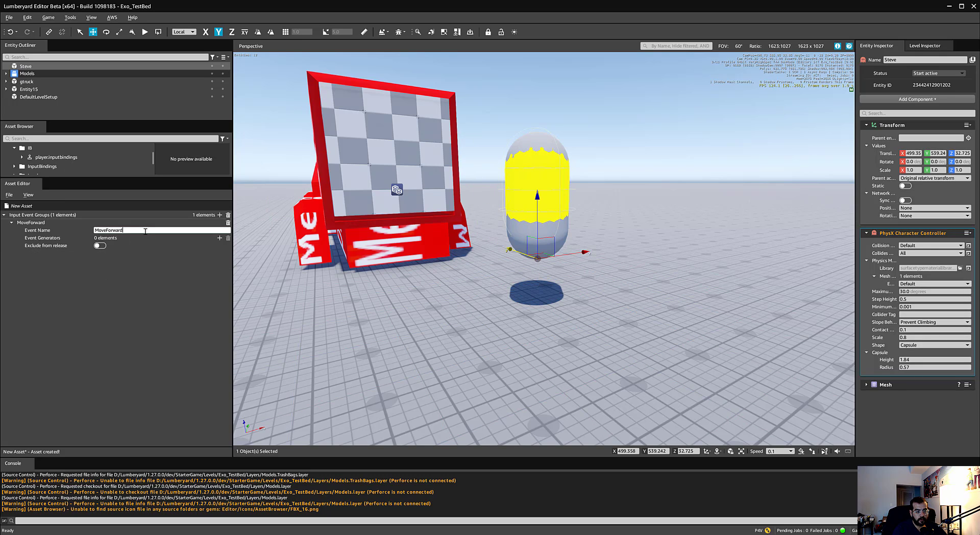
pyautogui.write('AndBack')
pyautogui.rightClick(145, 229)
pyautogui.click(64, 262)
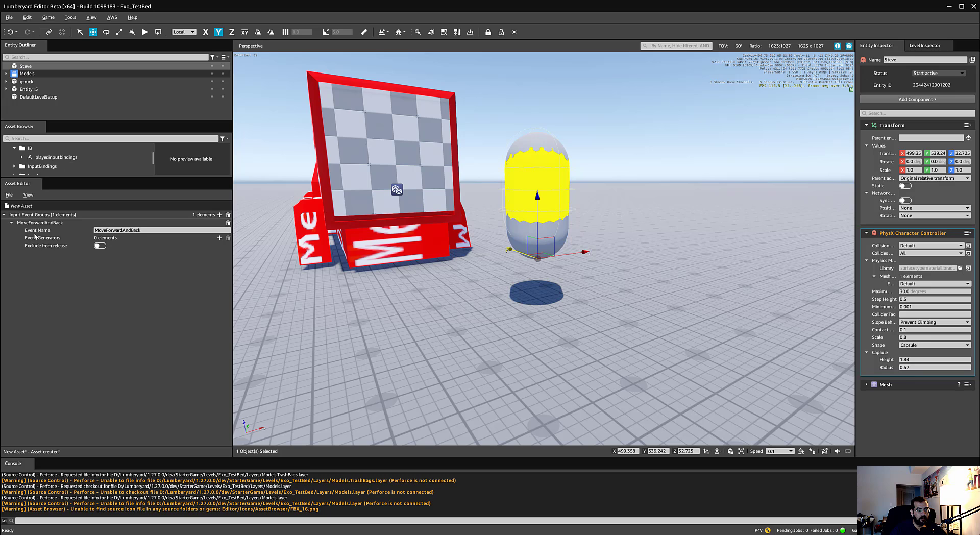
# Add an Input-class event generator to the MoveForwardAndBack event and expand the event's generator list
pyautogui.click(220, 237)
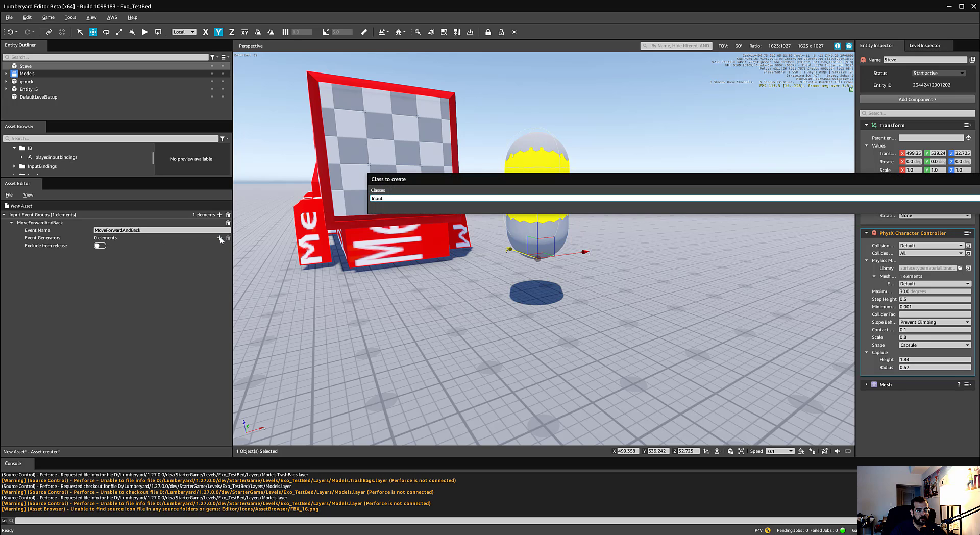
pyautogui.moveTo(389, 183); pyautogui.dragTo(269, 189)
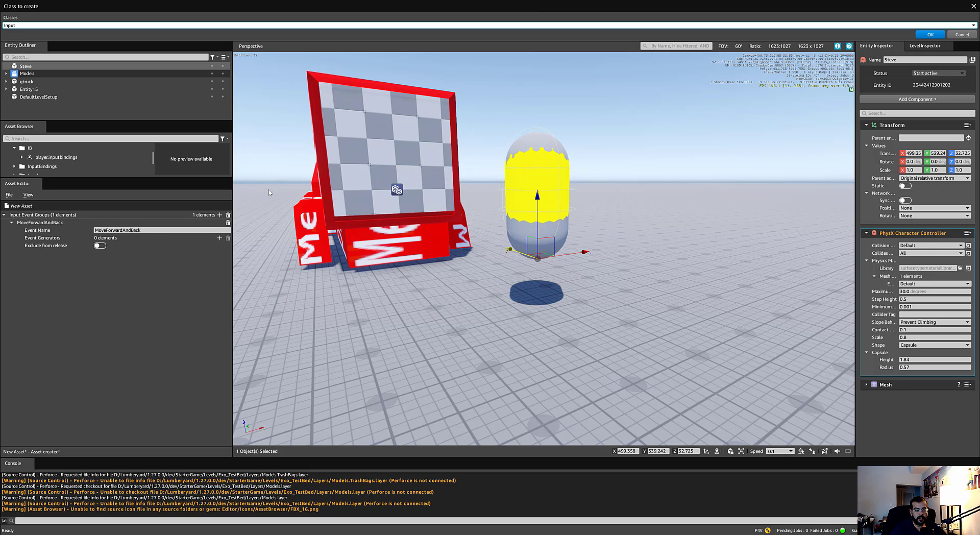
pyautogui.click(953, 34)
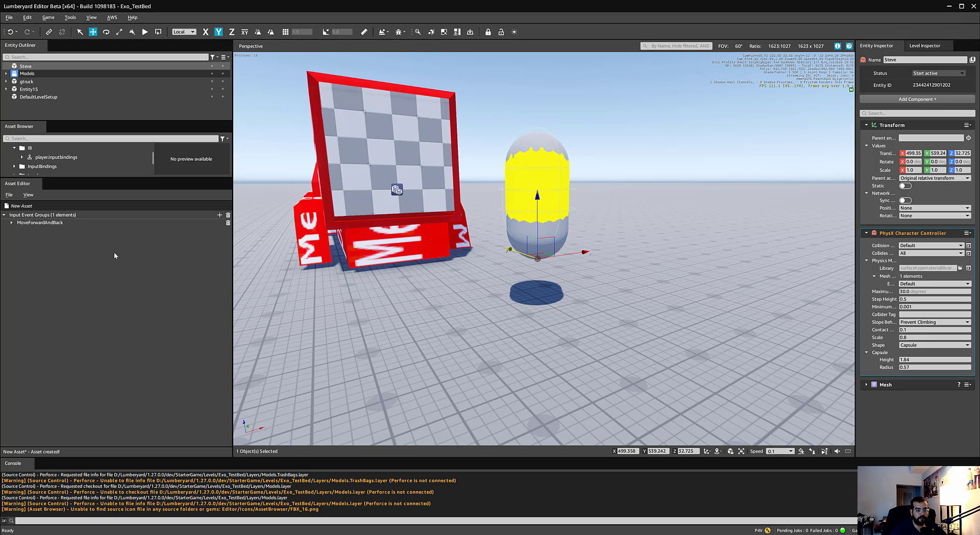
pyautogui.click(12, 223)
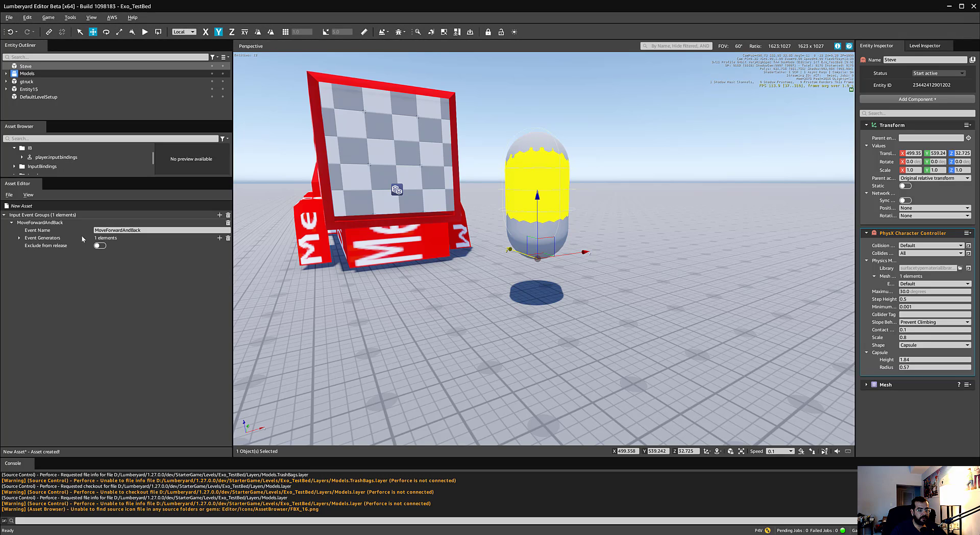
pyautogui.click(19, 238)
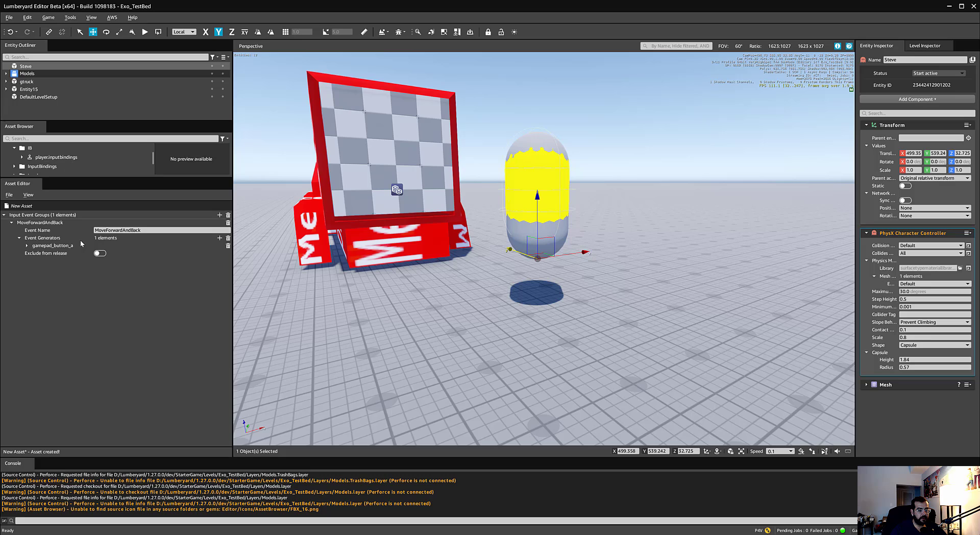
# Set the new event generator's device type to keyboard and its input name to keyboard_key_alphanumeric_W
pyautogui.click(28, 246)
pyautogui.click(117, 254)
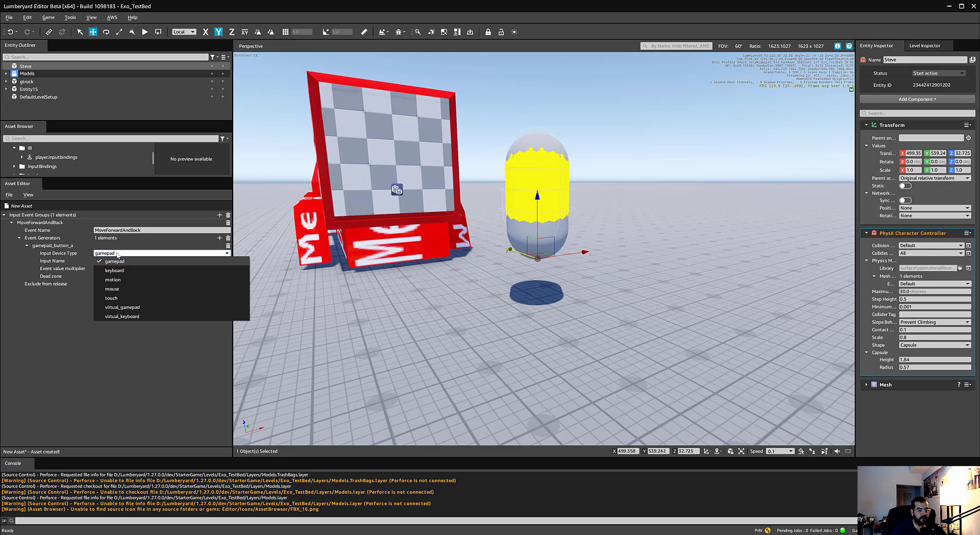
pyautogui.click(123, 276)
pyautogui.click(113, 262)
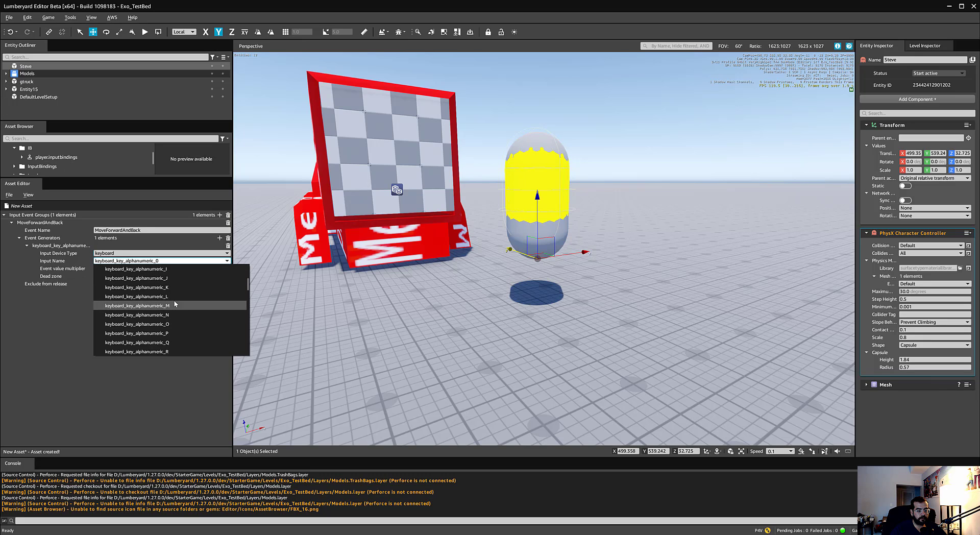
pyautogui.scroll(-7, 171, 316)
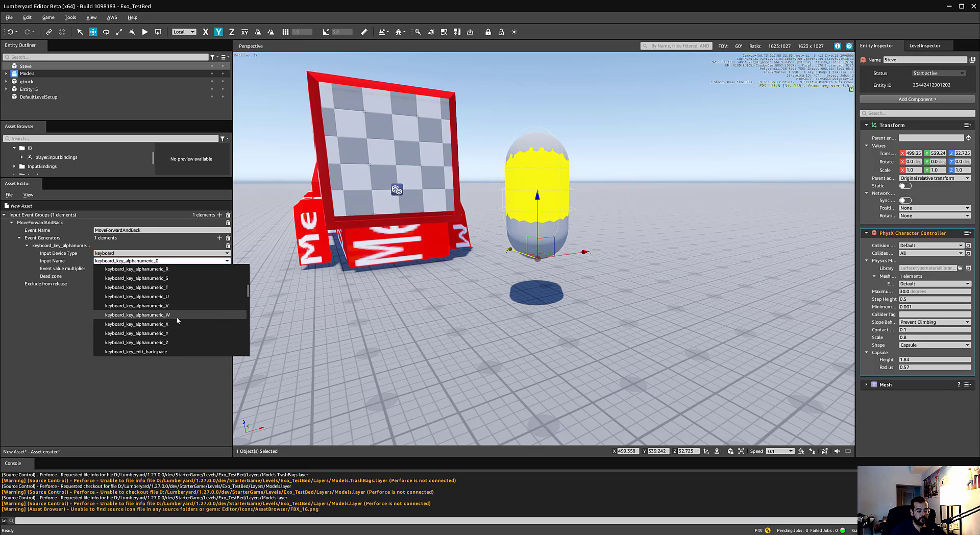
pyautogui.click(177, 313)
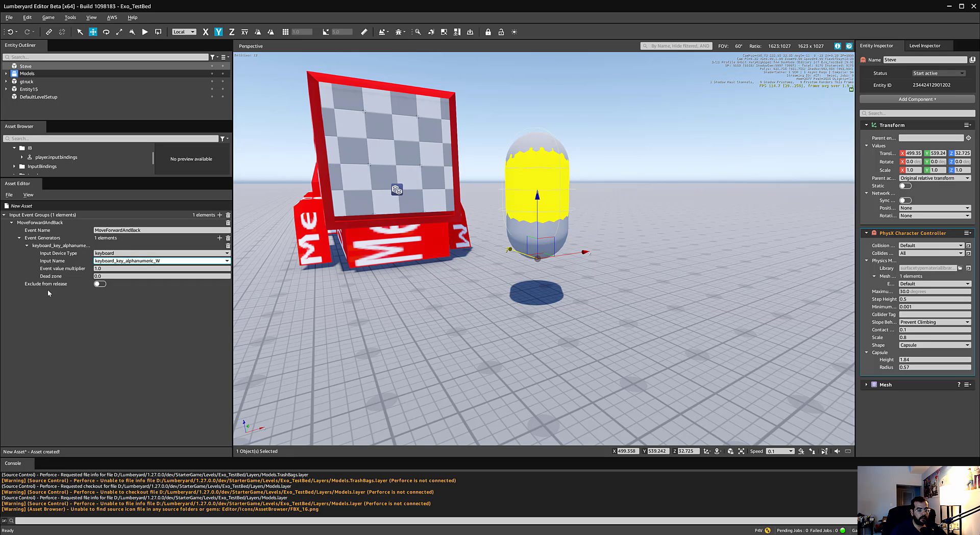
# Add a second Input-class event generator to MoveForwardAndBack with device type keyboard and input name keyboard_key_alphanumeric_S
pyautogui.click(220, 238)
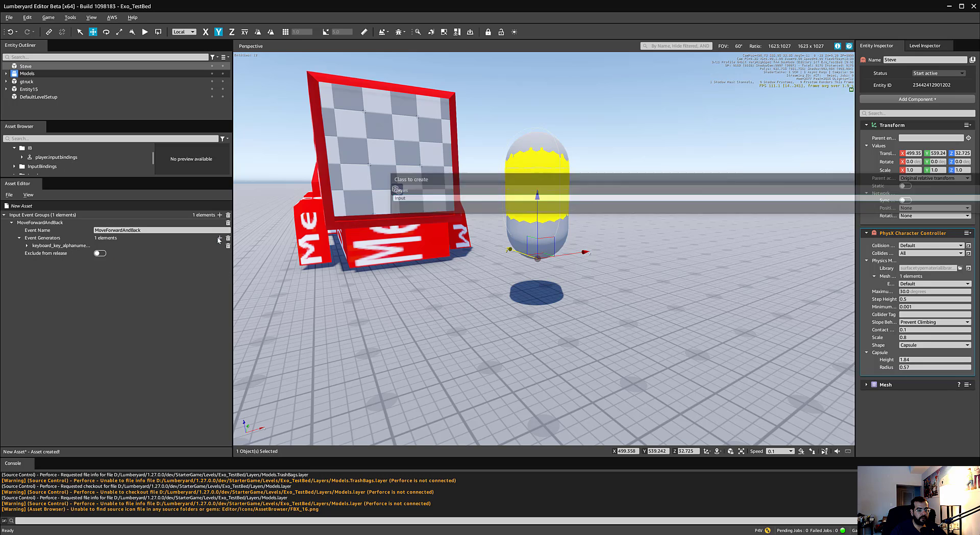
pyautogui.doubleClick(461, 175)
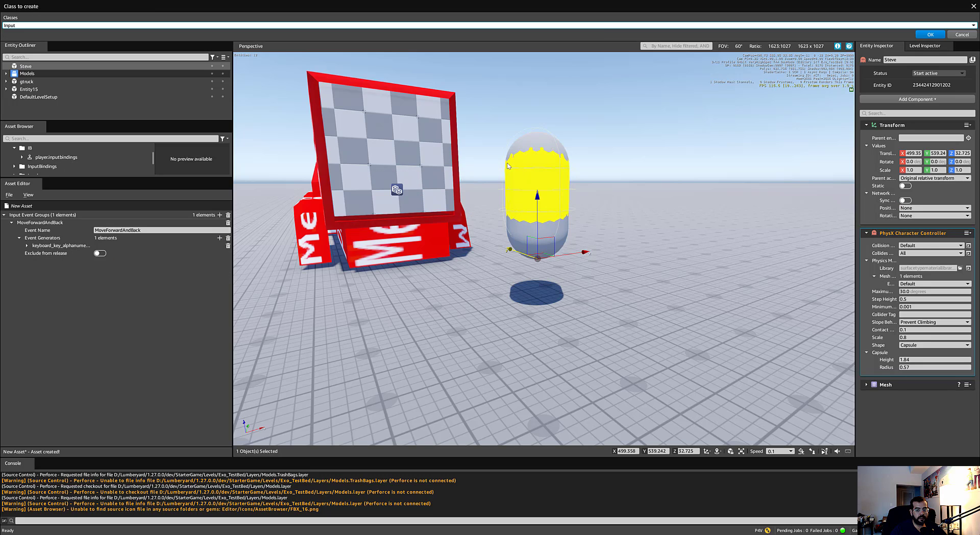
pyautogui.click(931, 34)
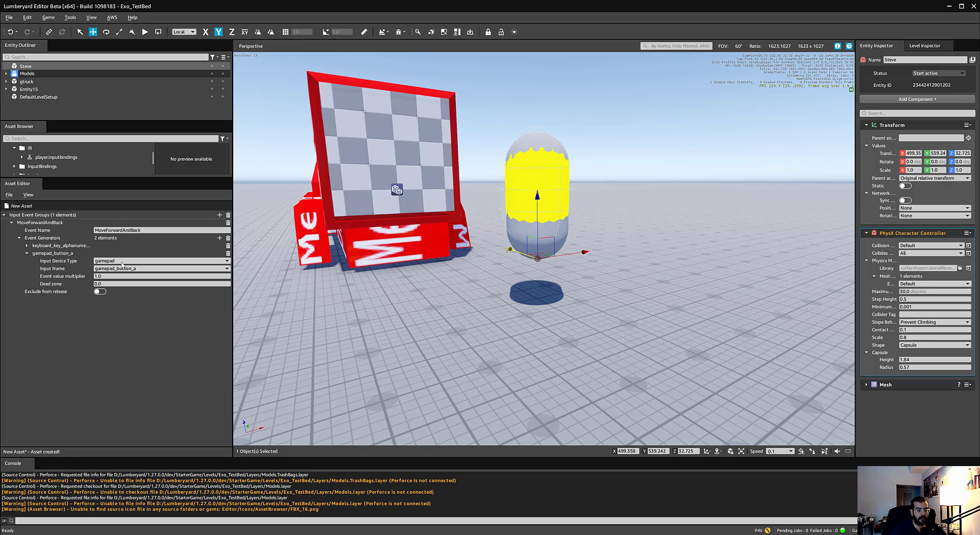
pyautogui.click(122, 263)
pyautogui.click(122, 274)
pyautogui.click(117, 269)
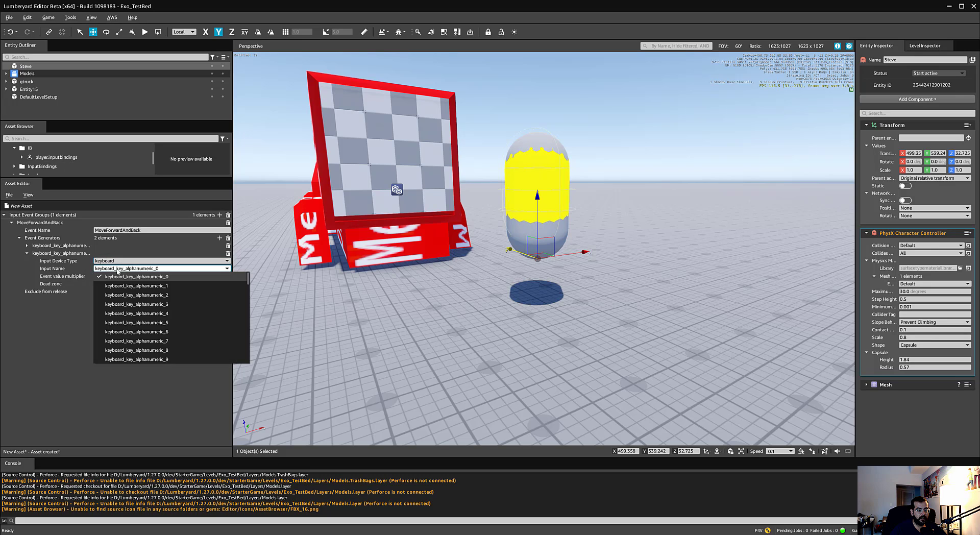
pyautogui.scroll(-4, 148, 306)
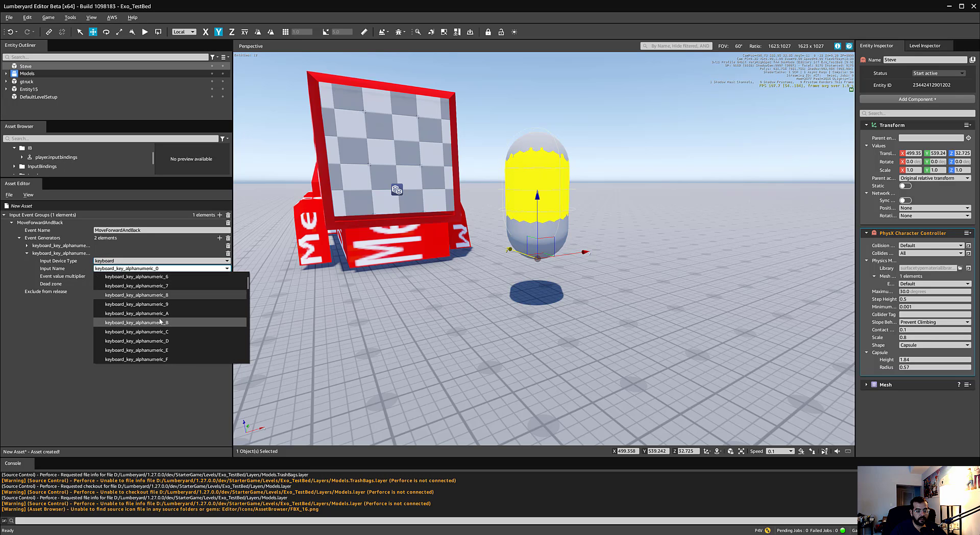
pyautogui.scroll(-3, 162, 325)
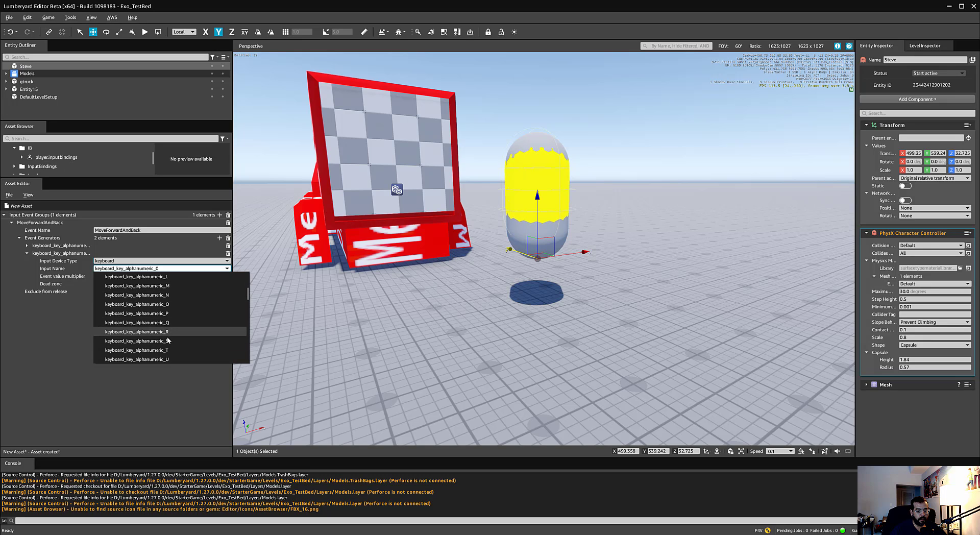
pyautogui.click(168, 340)
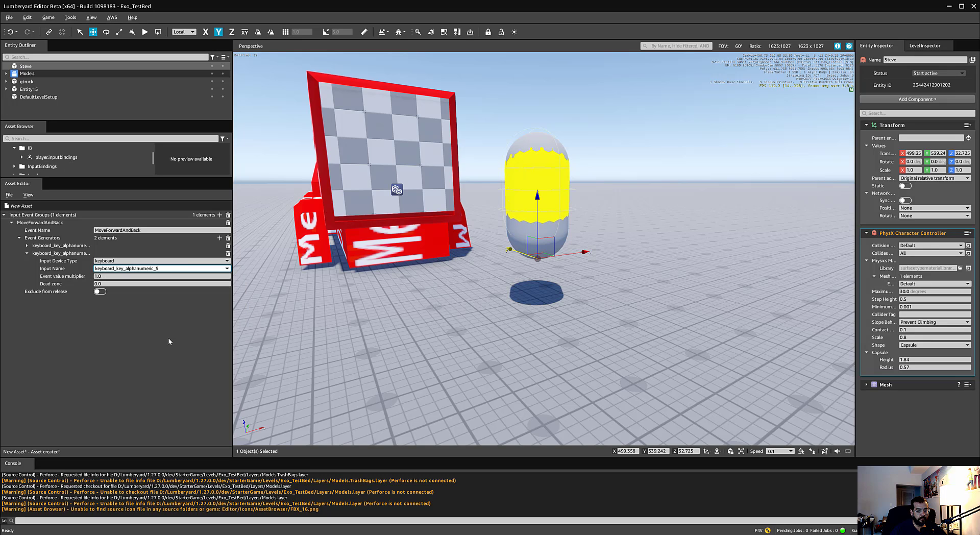
# Expand the W key generator and set the S key generator's event value multiplier to -1.0
pyautogui.click(26, 246)
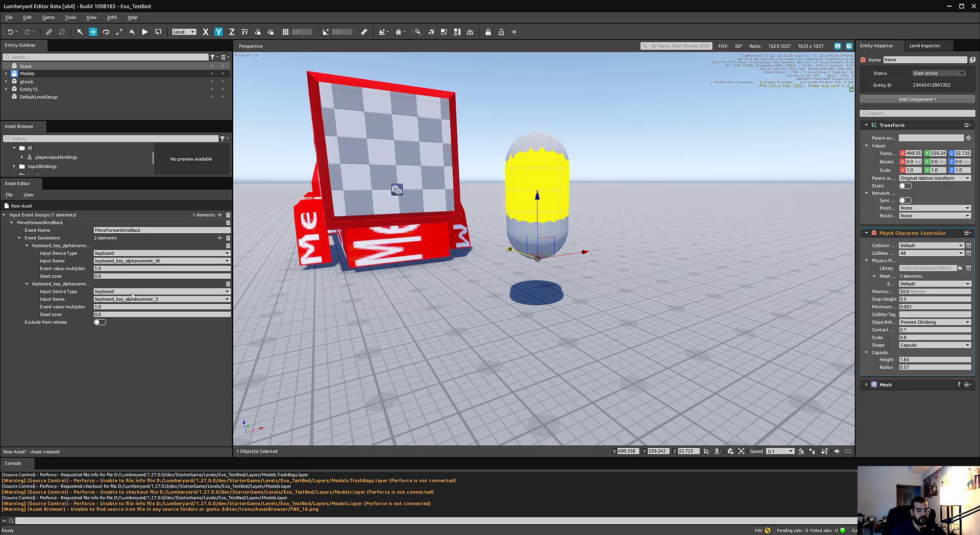
pyautogui.click(112, 307)
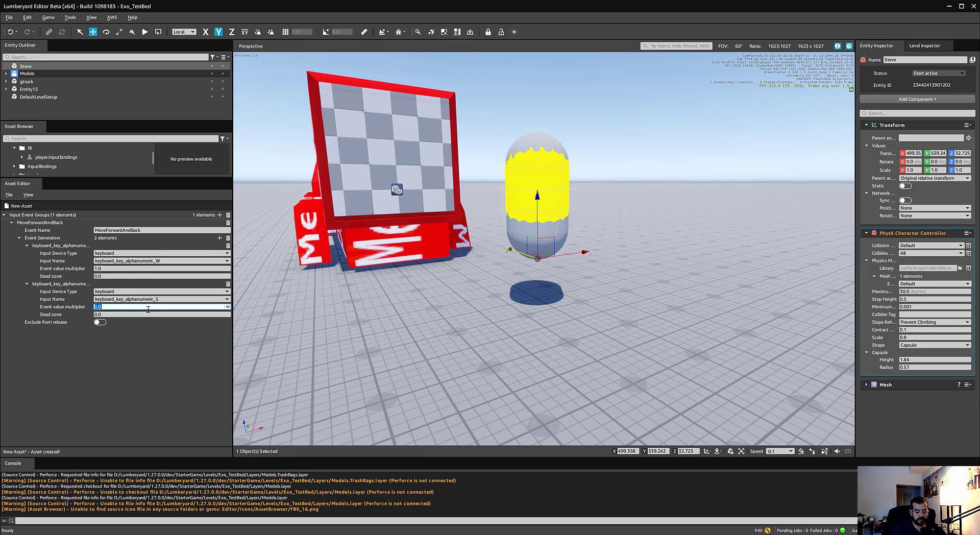
pyautogui.write('-1.0')
pyautogui.click(24, 283)
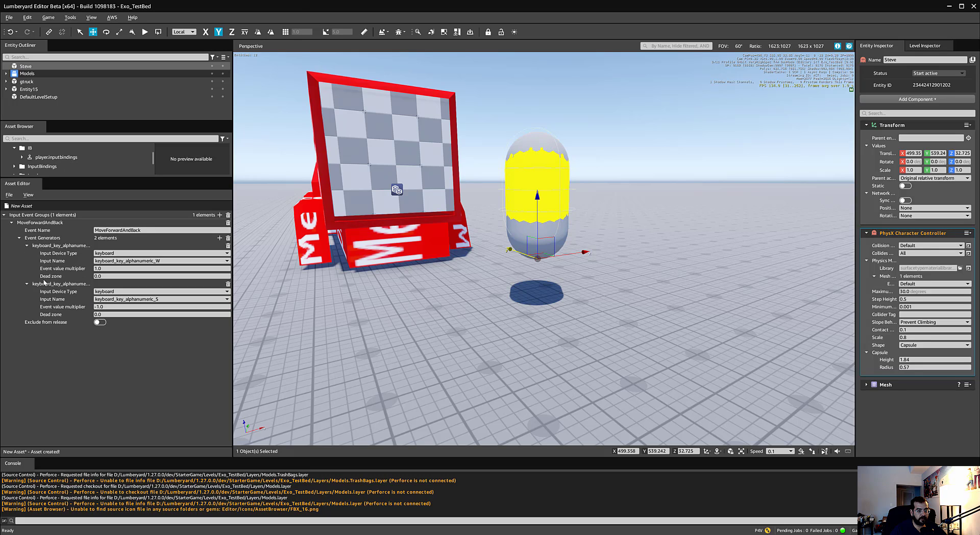
# Save the input bindings asset as SteveInput in StarterGame's IB folder
pyautogui.hotkey('ctrl', 's')
pyautogui.moveTo(143, 8); pyautogui.dragTo(253, 61)
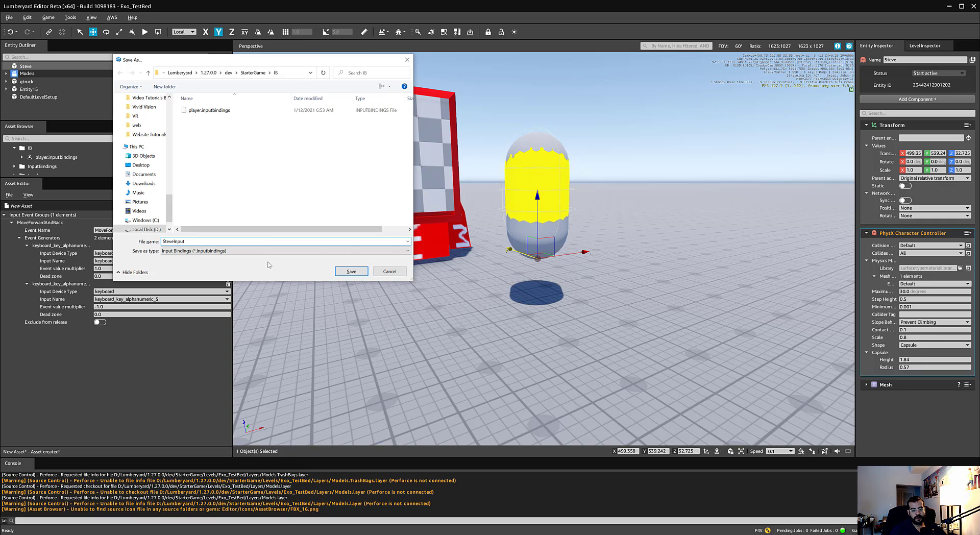
pyautogui.click(352, 271)
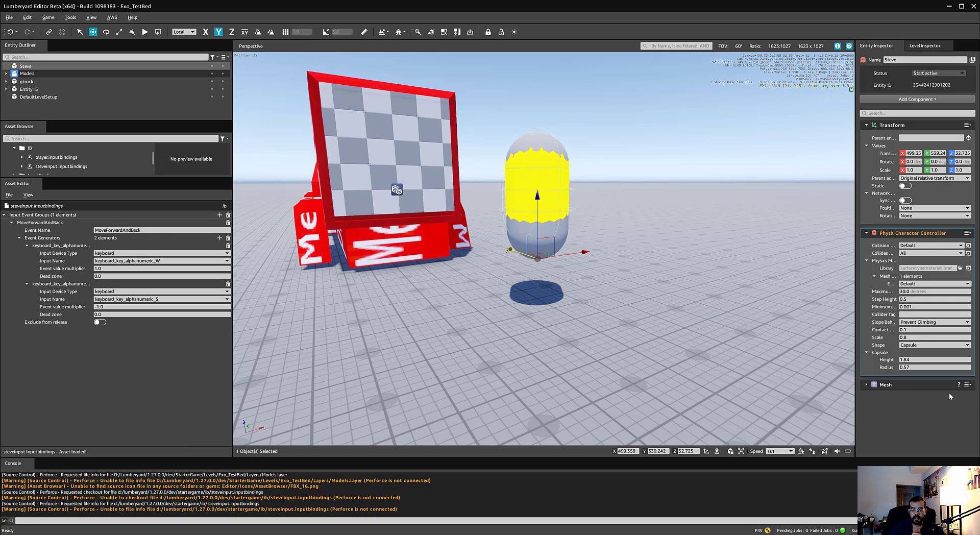
# Add a Script Canvas component to the Steve entity
pyautogui.click(919, 99)
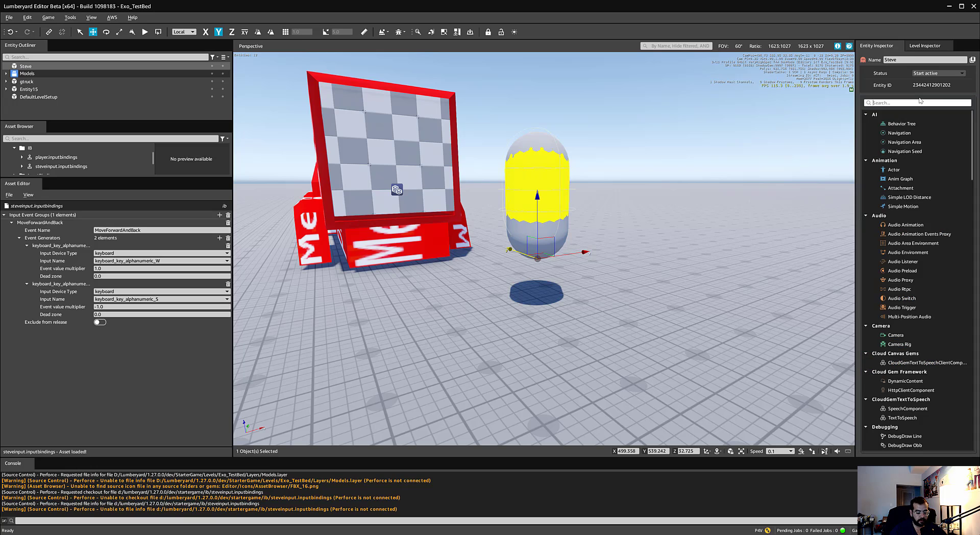
pyautogui.write('script')
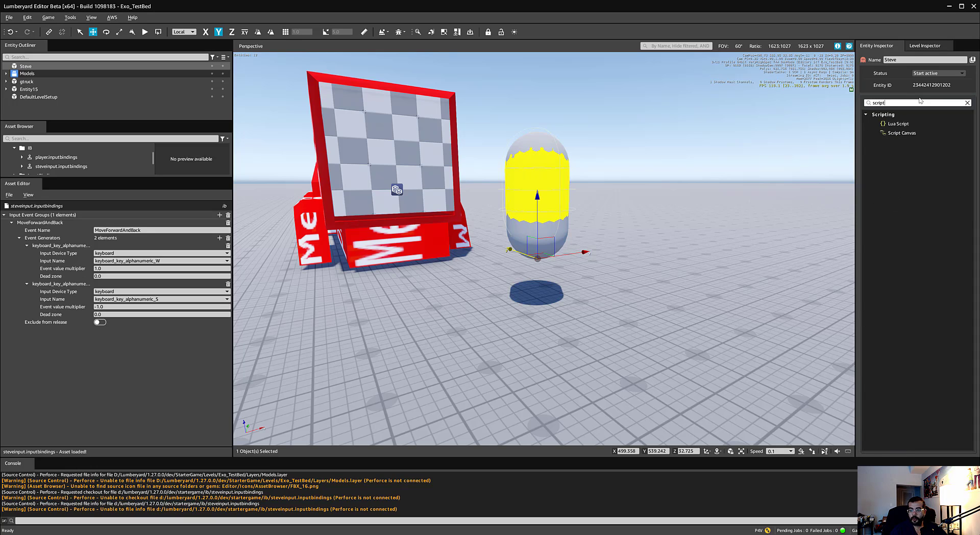
pyautogui.press('Down')
pyautogui.press('Down')
pyautogui.press('Return')
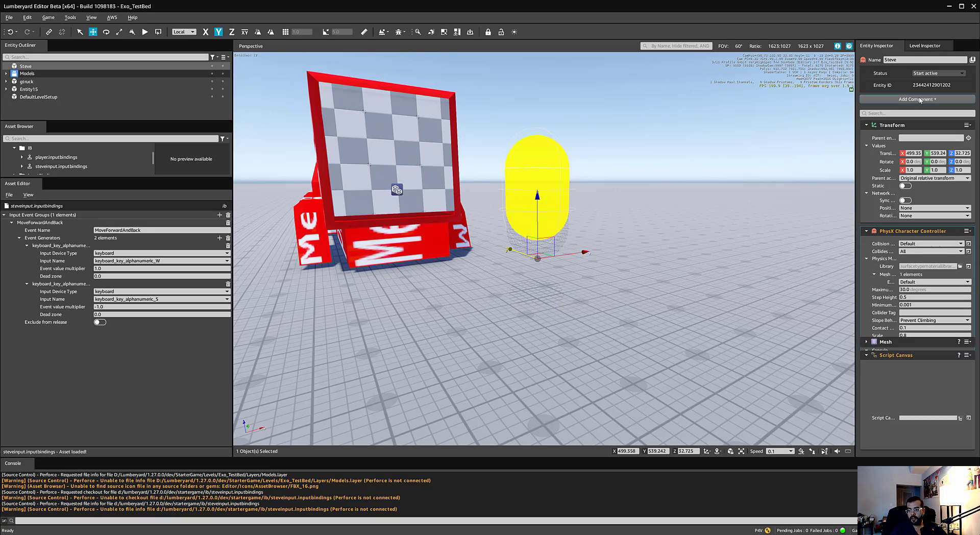
# Add an Input component to the Steve entity and slightly widen the inspector area
pyautogui.click(917, 99)
pyautogui.write('input')
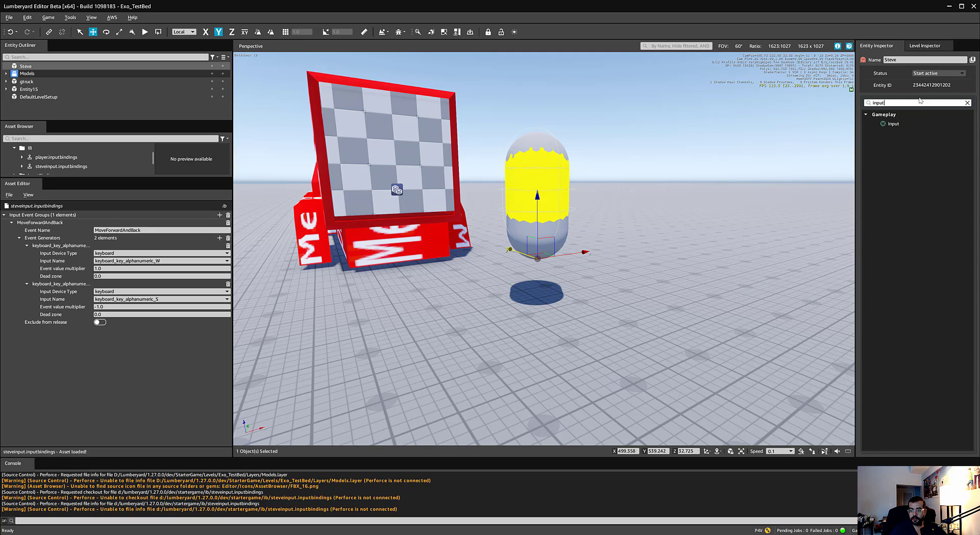
pyautogui.click(905, 125)
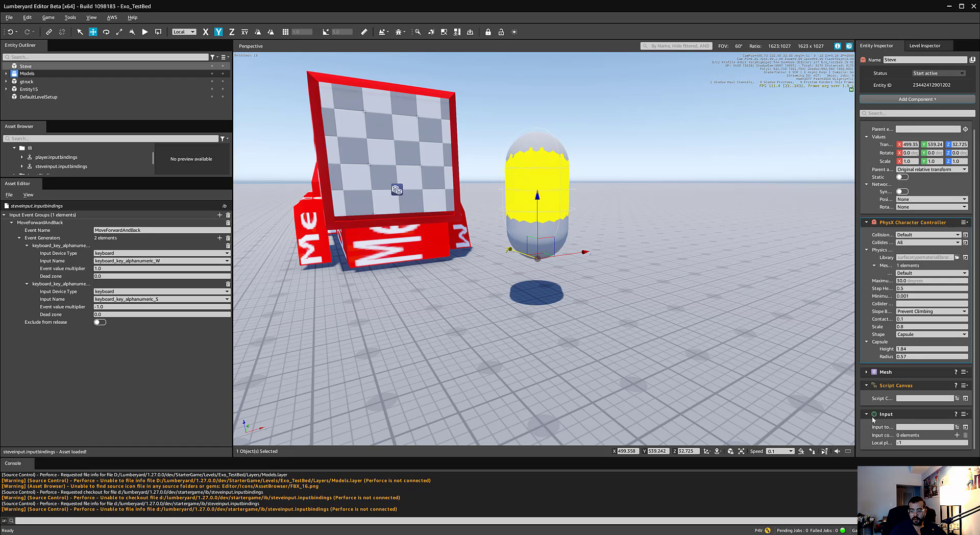
pyautogui.moveTo(858, 392); pyautogui.dragTo(854, 392)
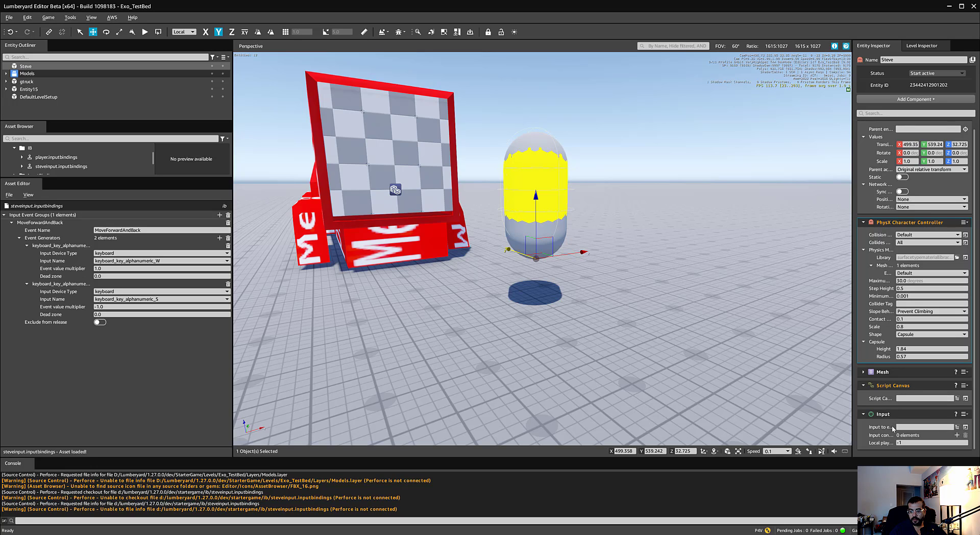
pyautogui.click(951, 428)
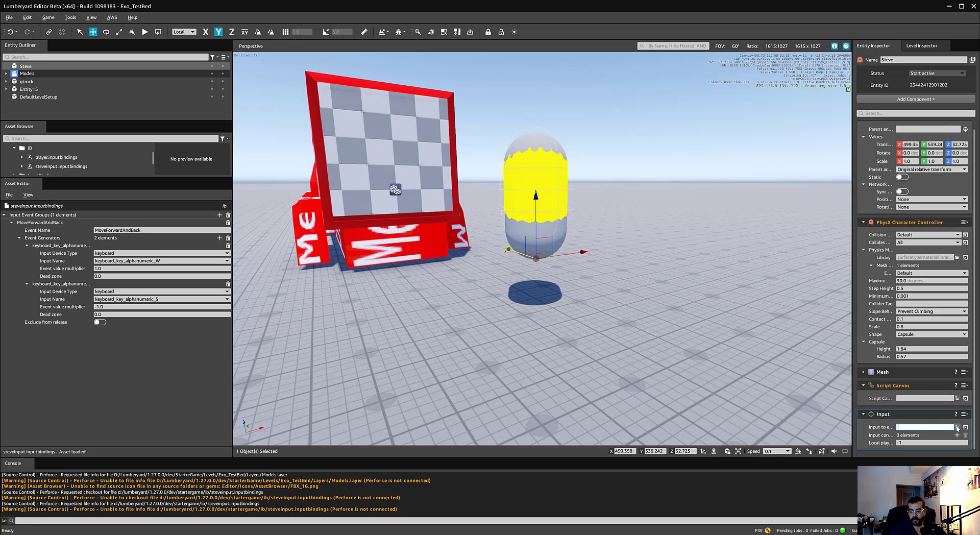
pyautogui.click(957, 428)
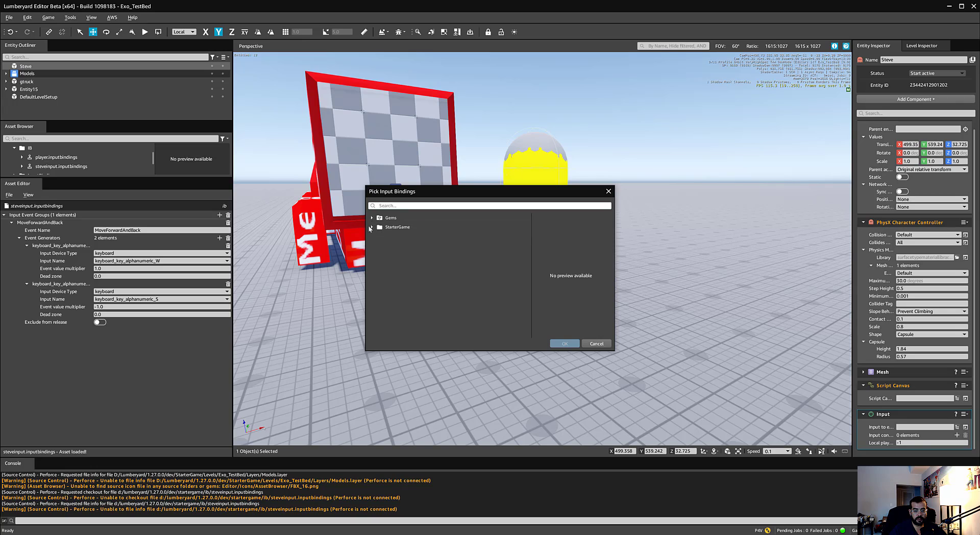
pyautogui.click(371, 227)
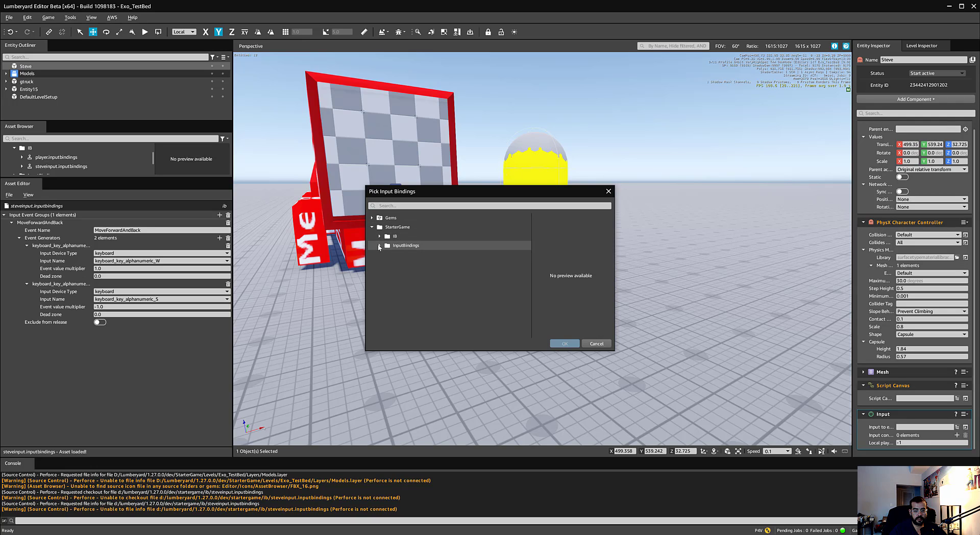
pyautogui.click(380, 237)
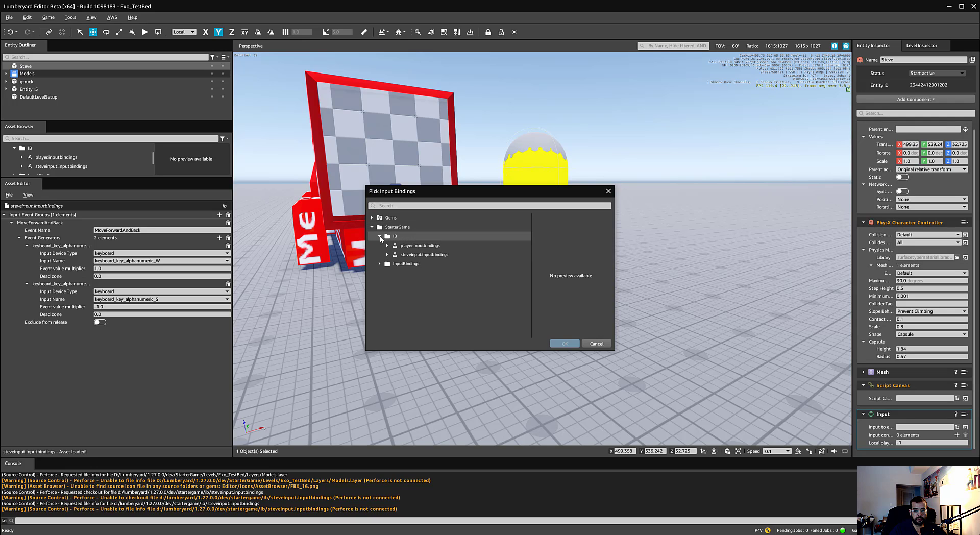
pyautogui.click(379, 237)
pyautogui.click(371, 226)
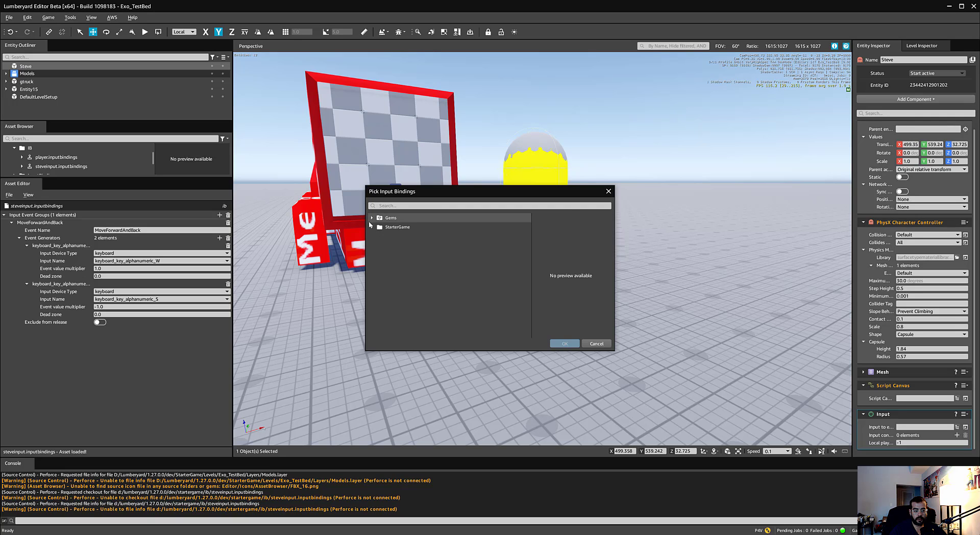
pyautogui.click(608, 191)
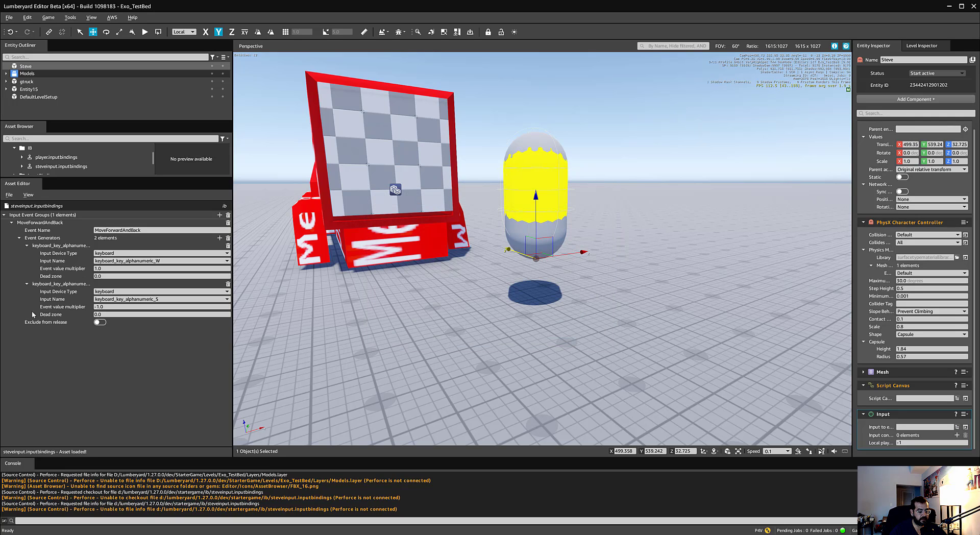
# Save the steveinput.inputbindings asset again from the Asset Editor
pyautogui.click(9, 194)
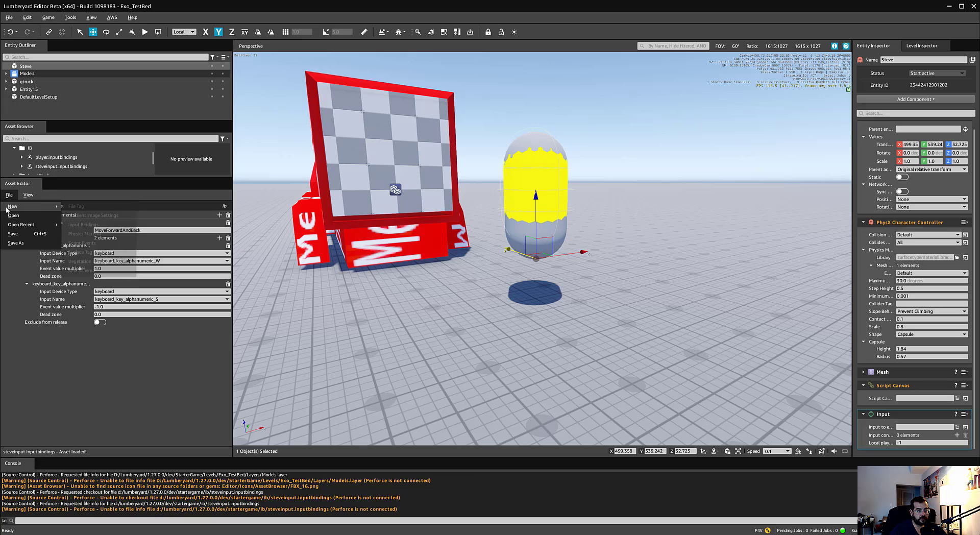
pyautogui.click(13, 233)
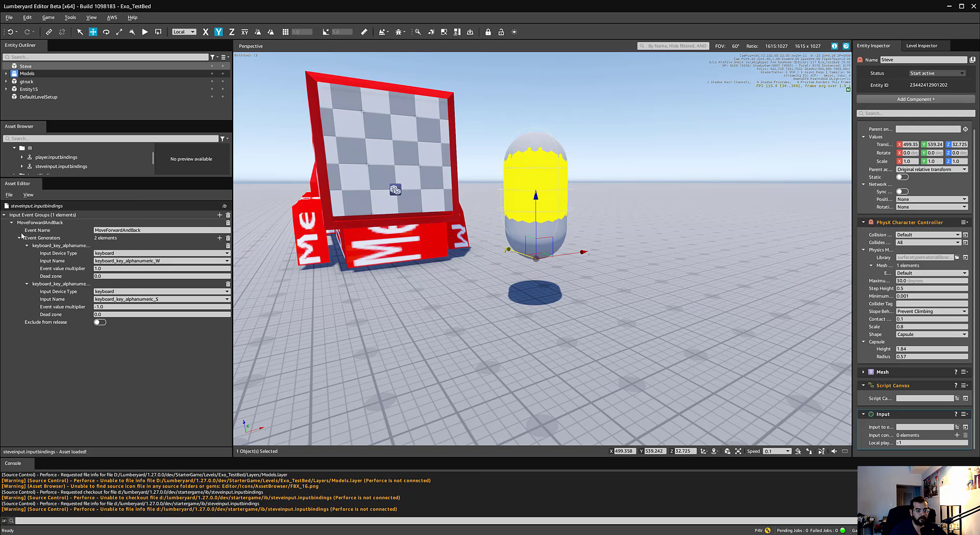
pyautogui.click(9, 195)
pyautogui.click(16, 243)
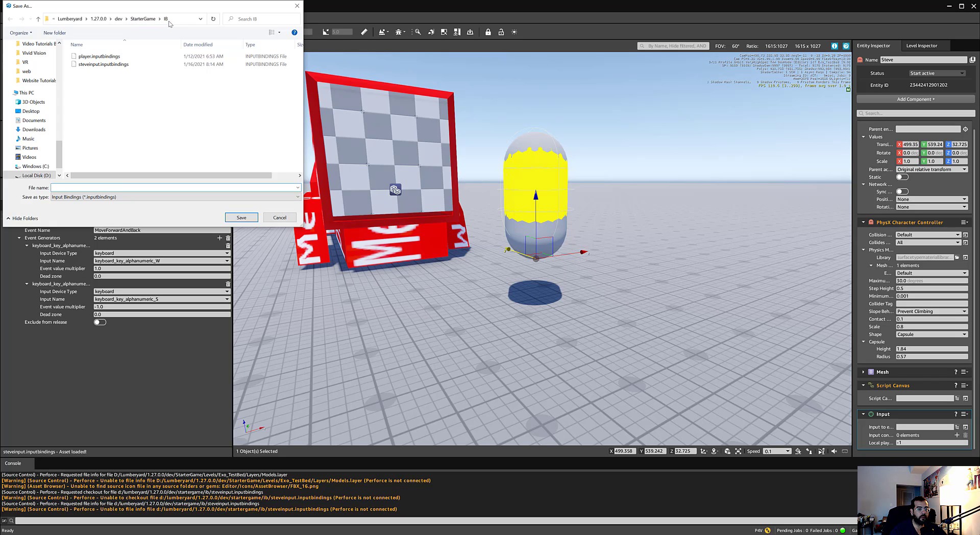
pyautogui.click(298, 6)
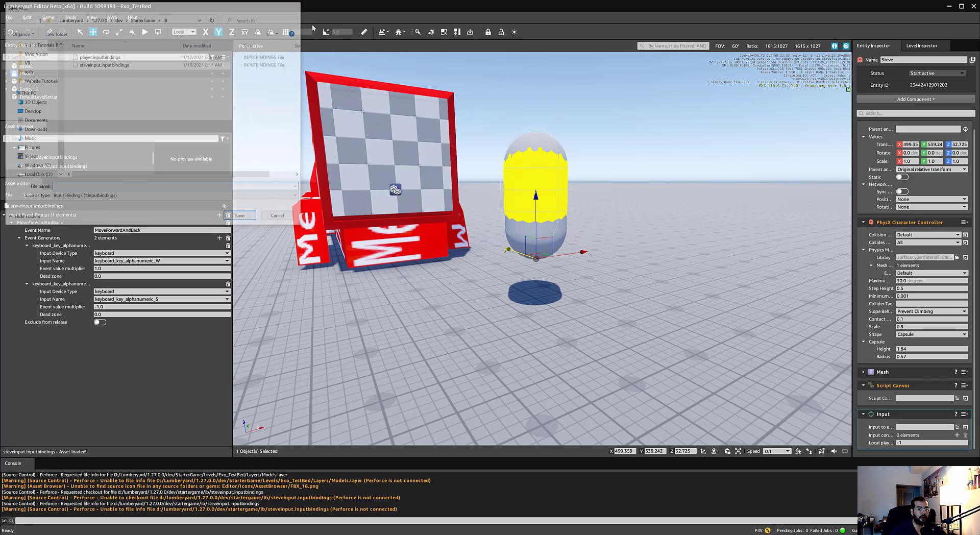
# Assign steveinput.inputbindings from StarterGame's IB folder to the Steve entity's Input component
pyautogui.click(957, 427)
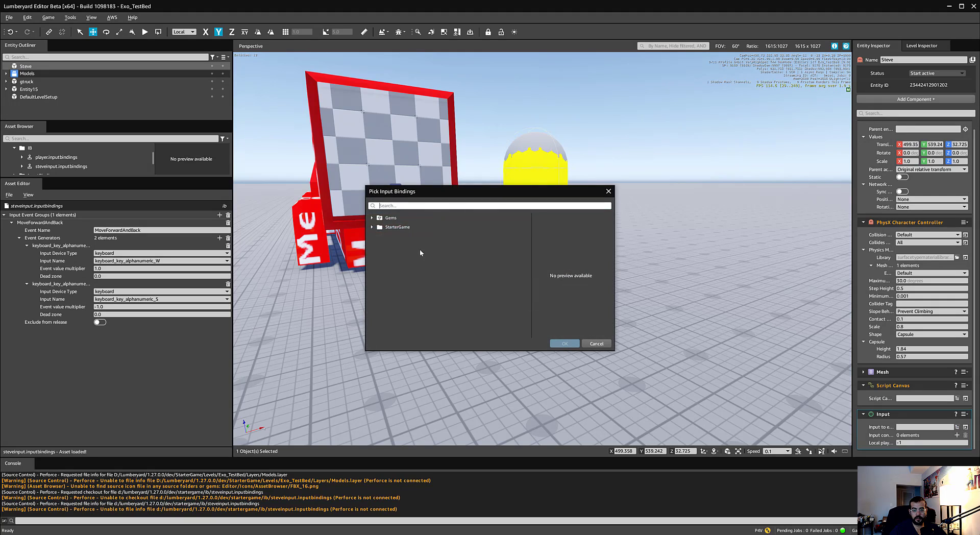
pyautogui.click(372, 227)
pyautogui.click(379, 236)
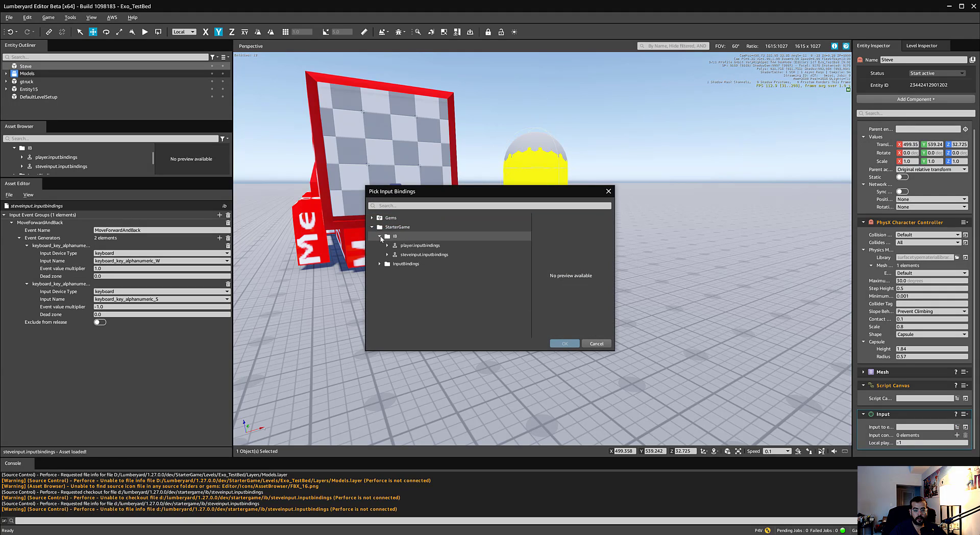
pyautogui.doubleClick(430, 254)
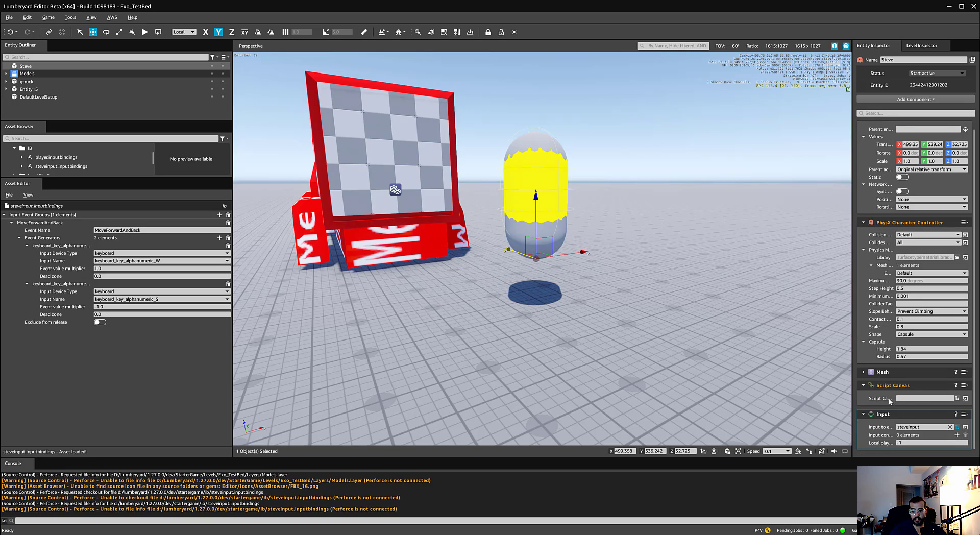
# Open the Script Canvas editor with a new graph from the Steve entity's Script Canvas component
pyautogui.click(918, 399)
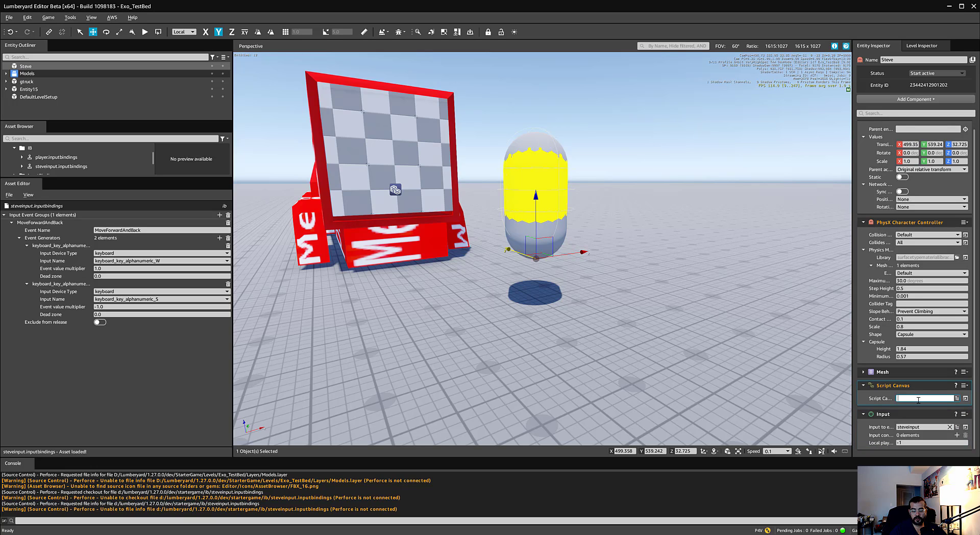
pyautogui.click(965, 399)
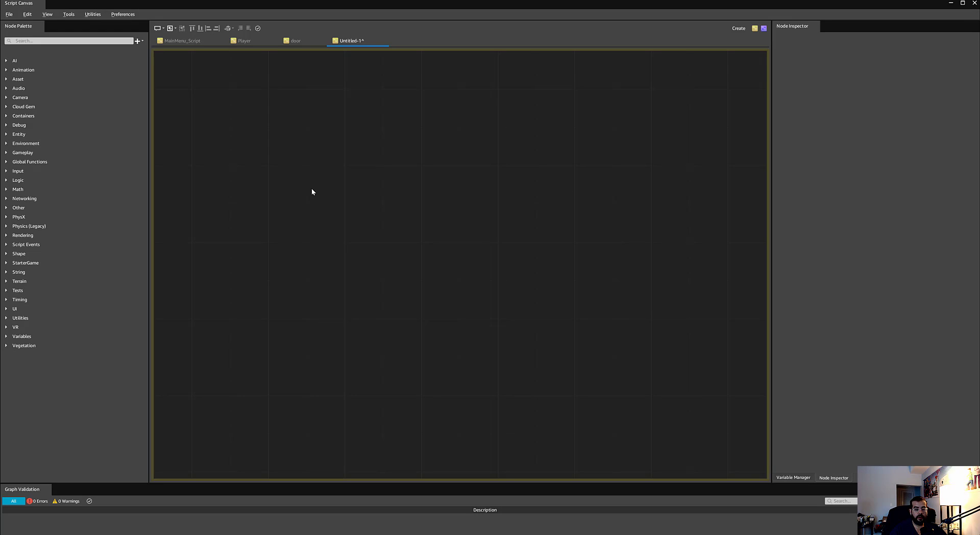